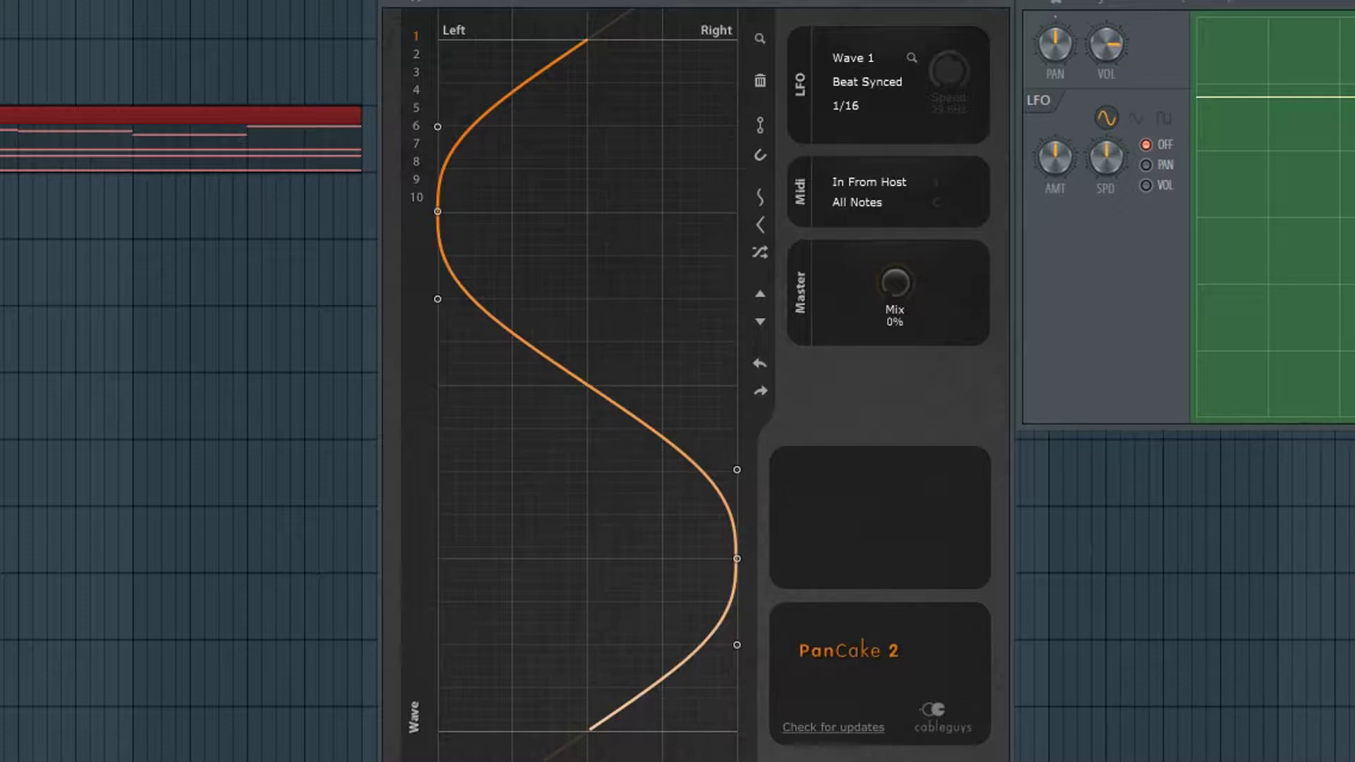
# Step: Close the other panning plugin's window, shift the PanCake2 window slightly and audition the Moody Choir clip without the effects
pyautogui.press('Escape')
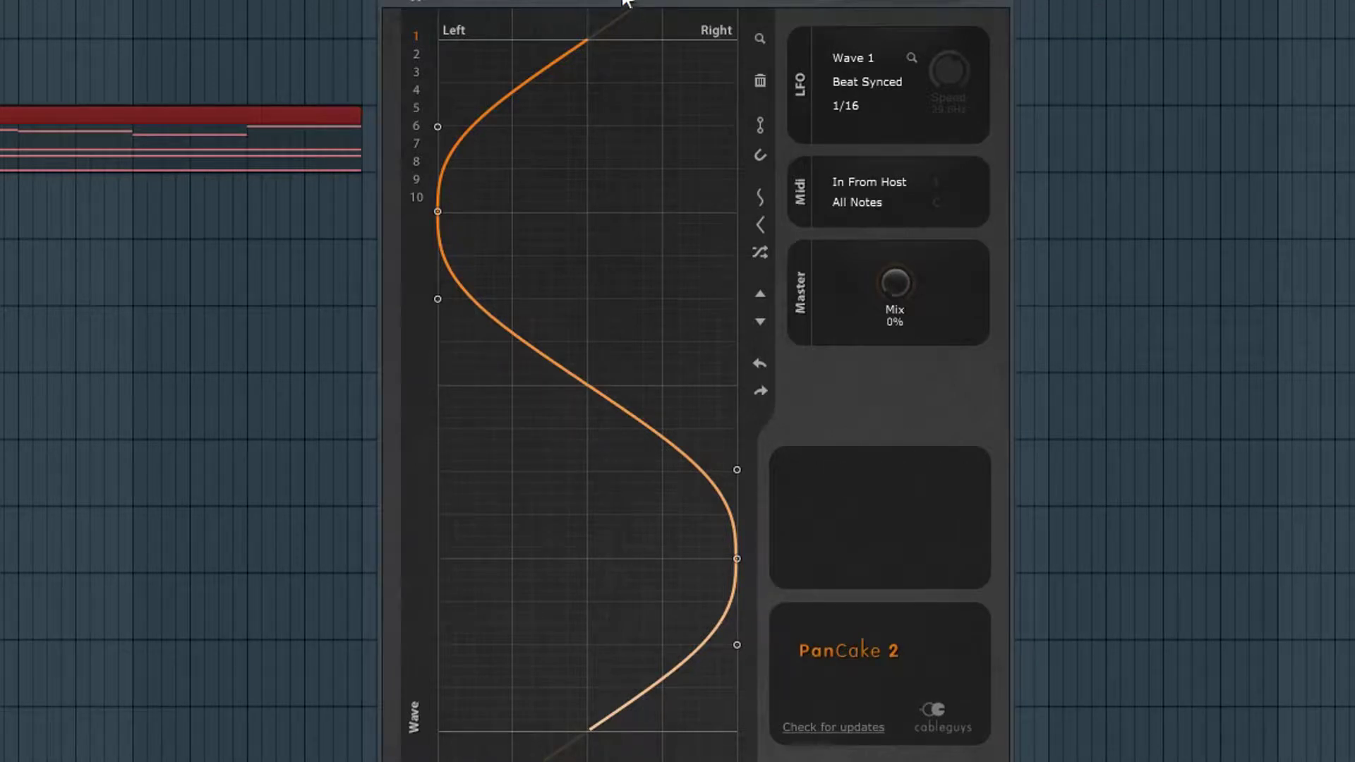
pyautogui.moveTo(624, 2); pyautogui.dragTo(630, 2)
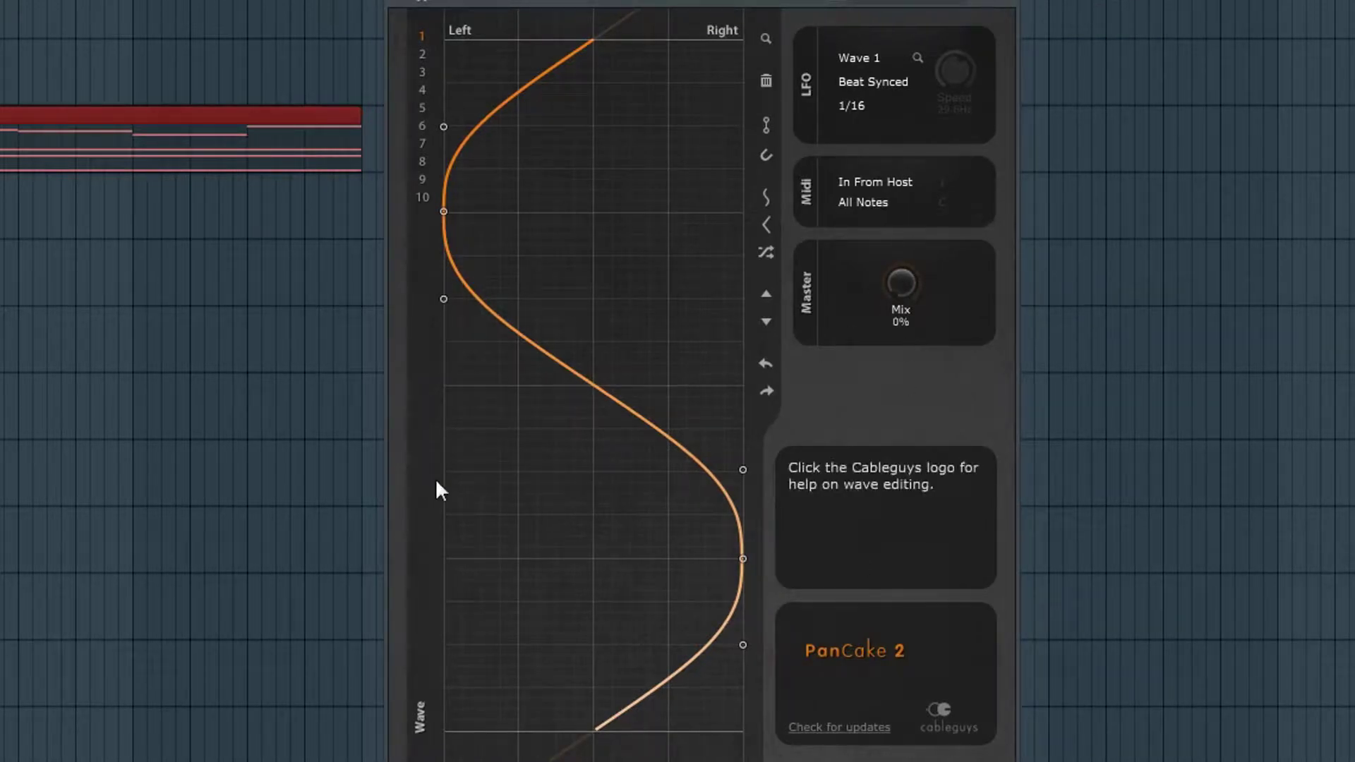
pyautogui.press('space')
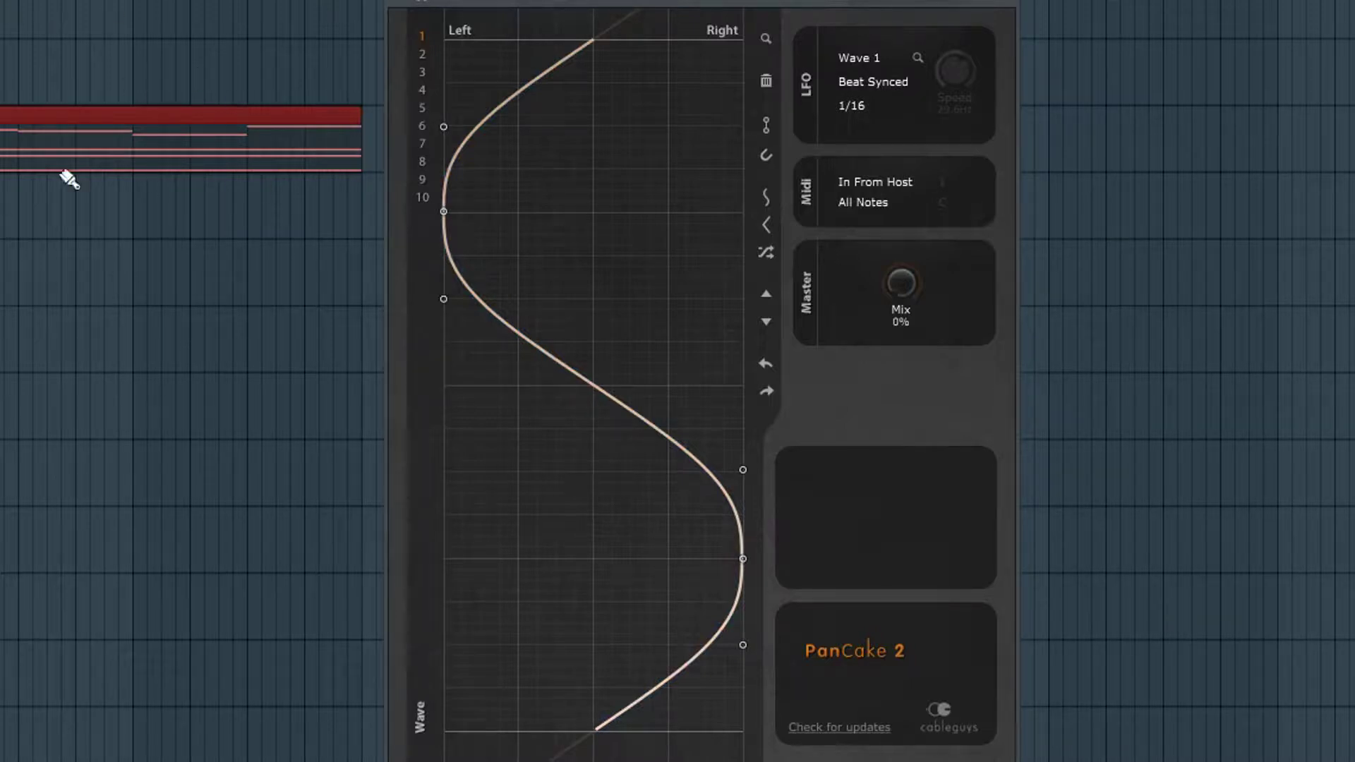
pyautogui.press('space')
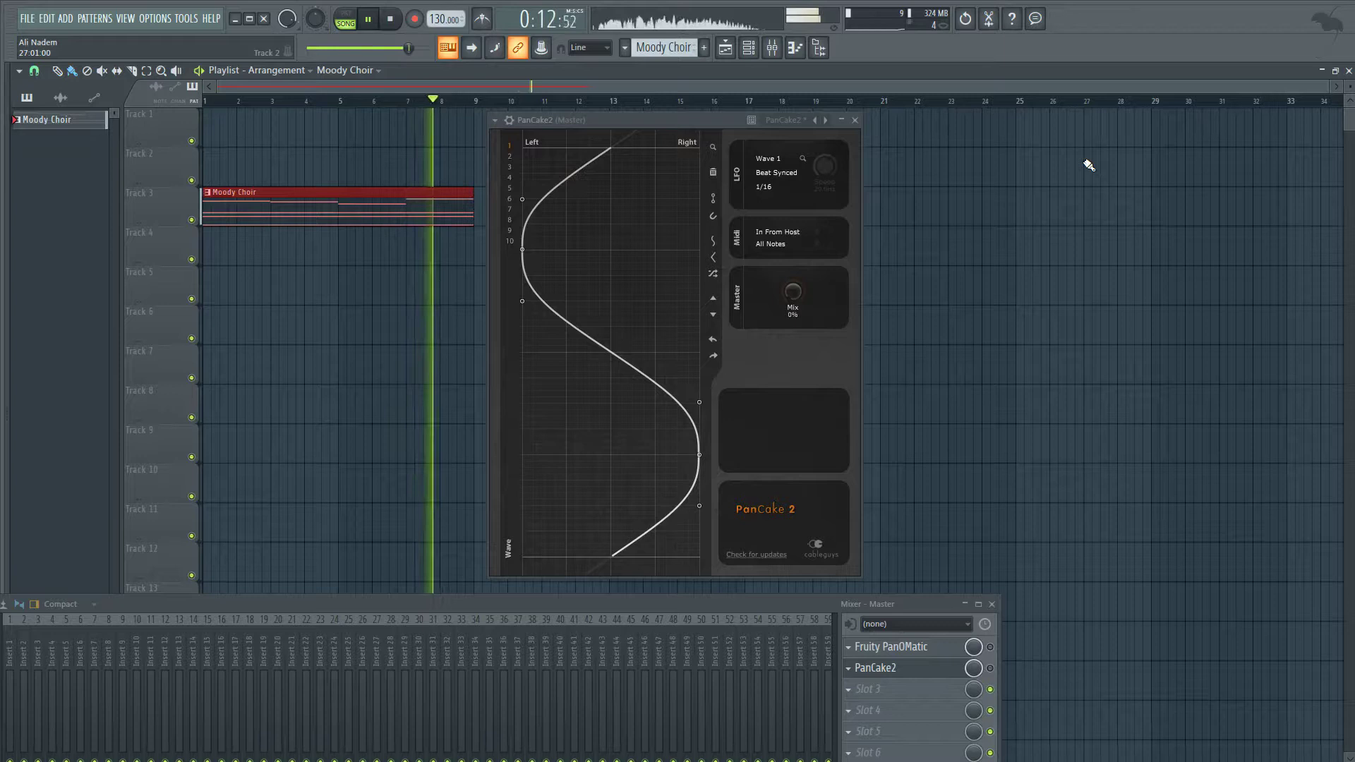
pyautogui.click(392, 20)
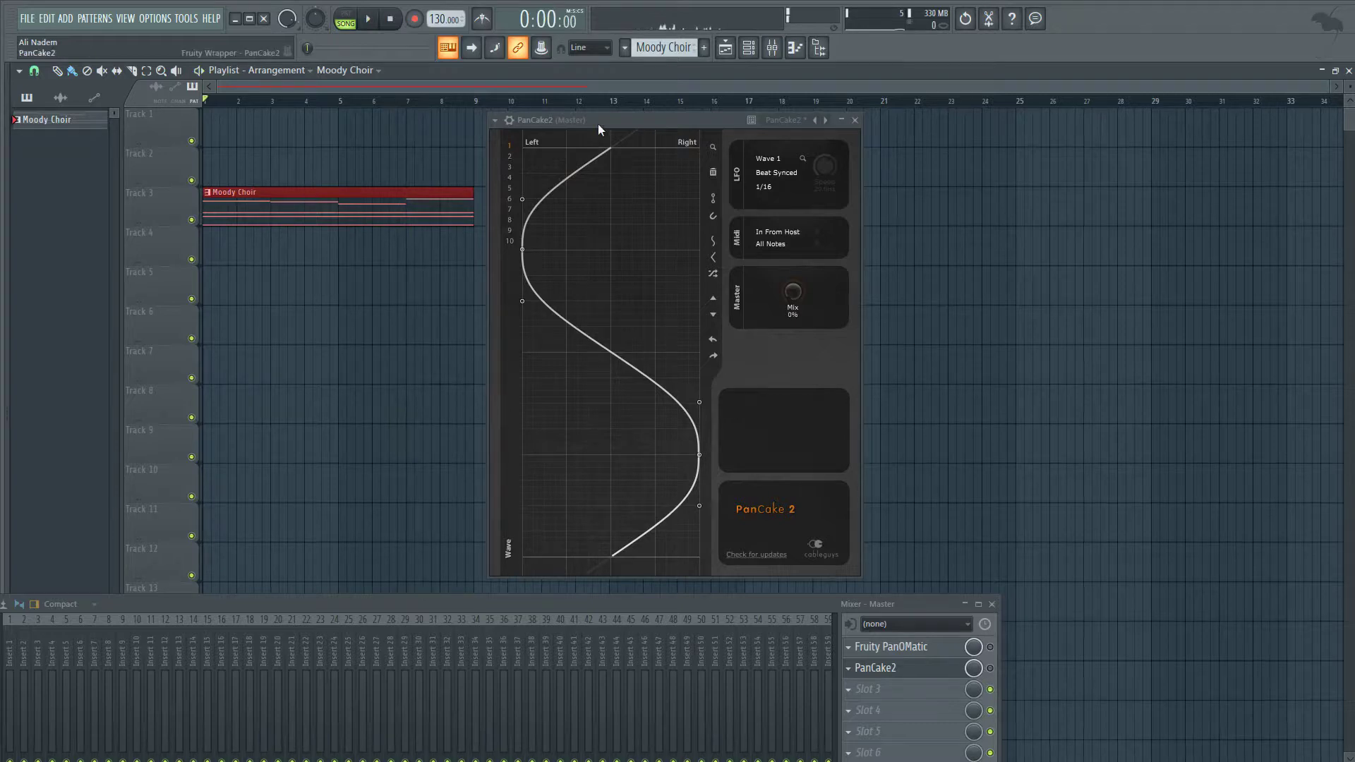
# Step: Enable PanCake2 on the Master mixer track and keep its LFO on Beat Synced at a 1/16 rate
pyautogui.click(628, 117)
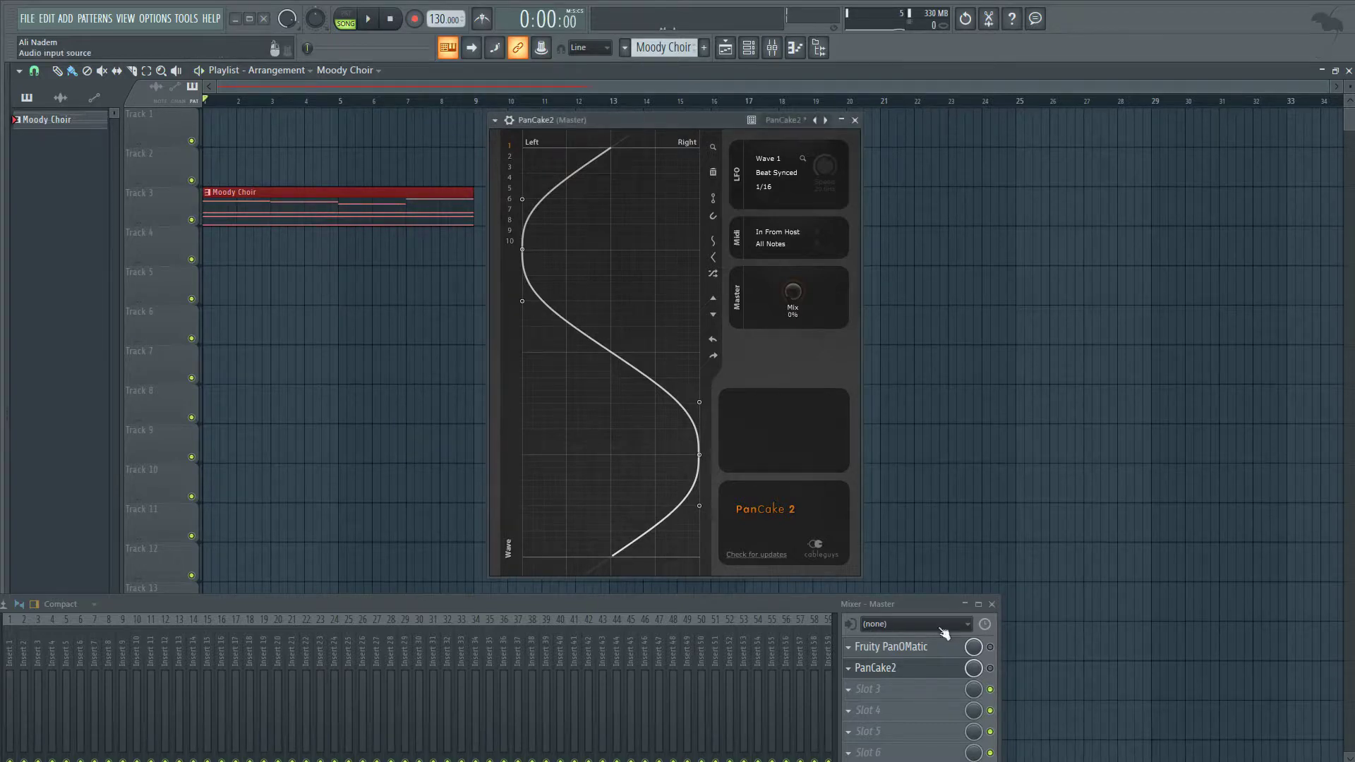
pyautogui.click(992, 668)
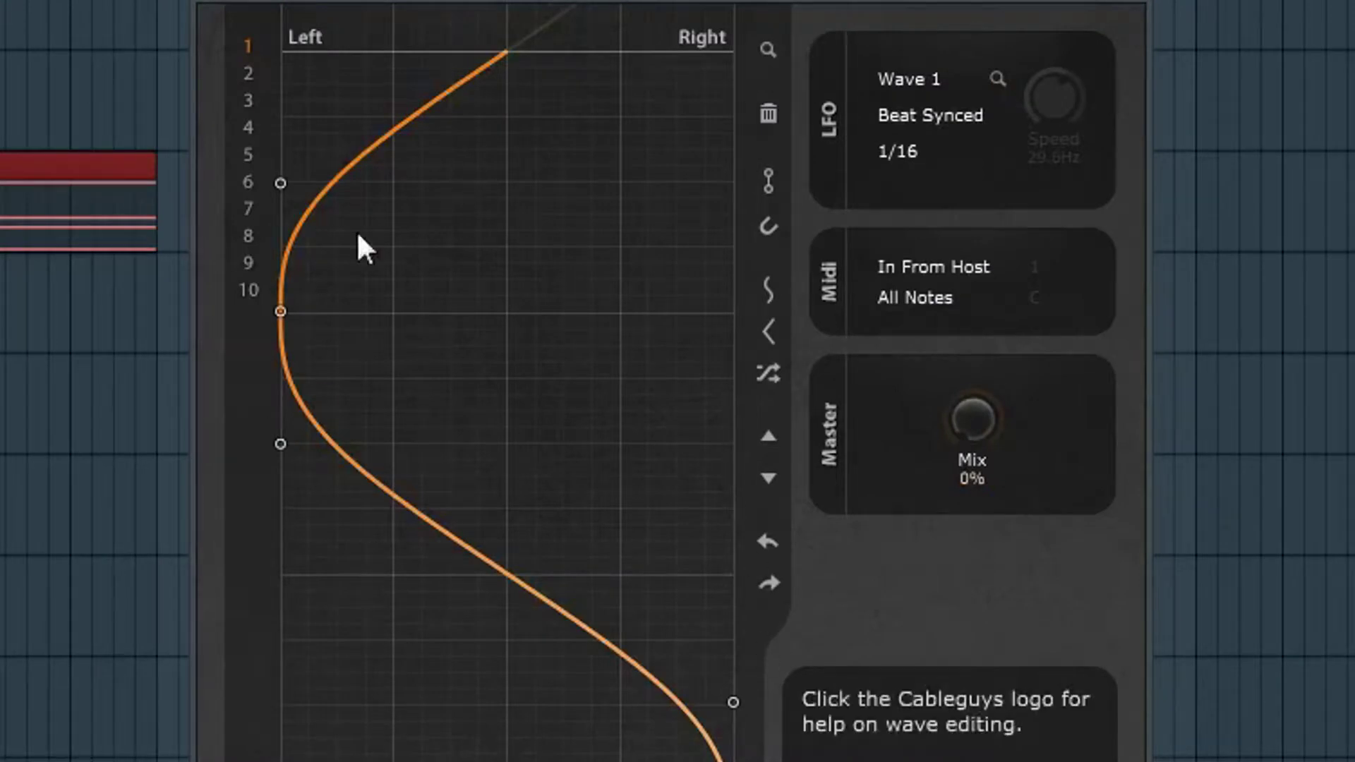
pyautogui.click(964, 110)
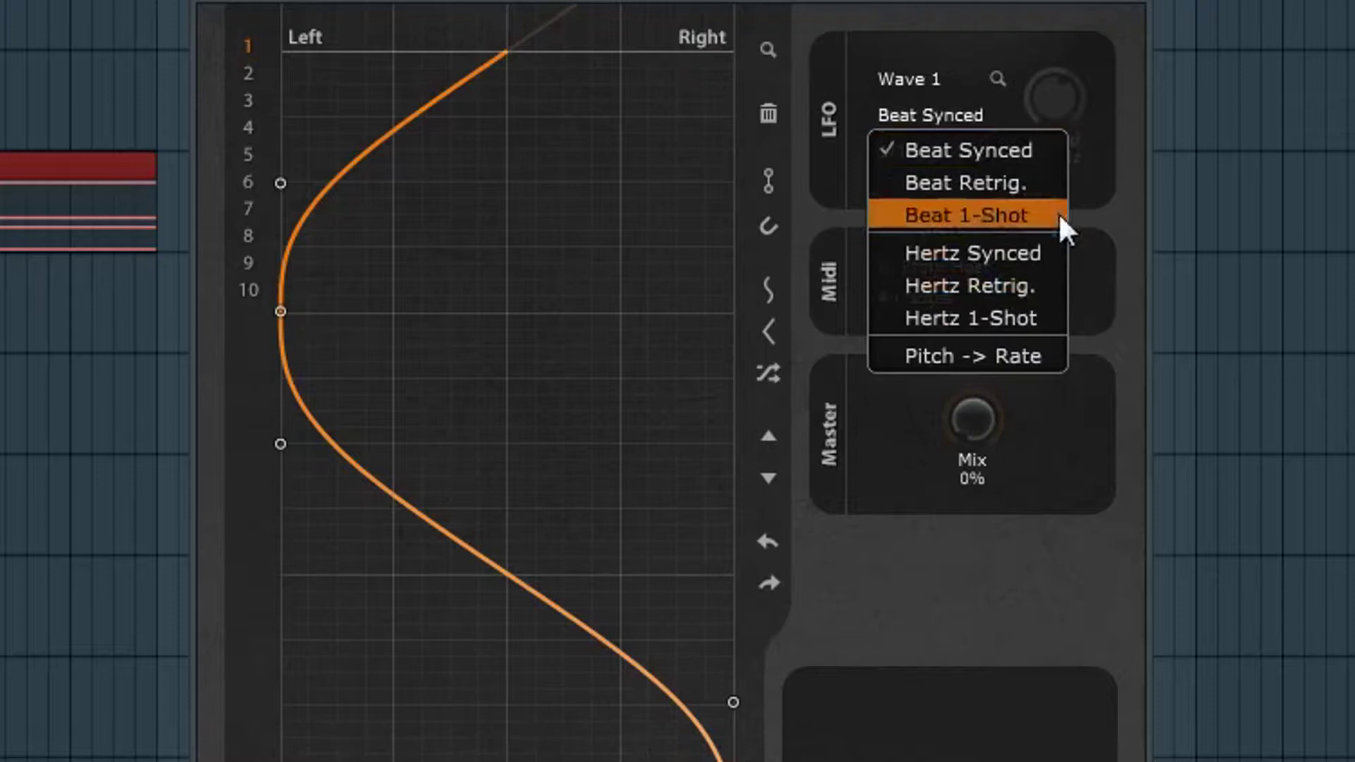
pyautogui.click(972, 148)
pyautogui.click(915, 148)
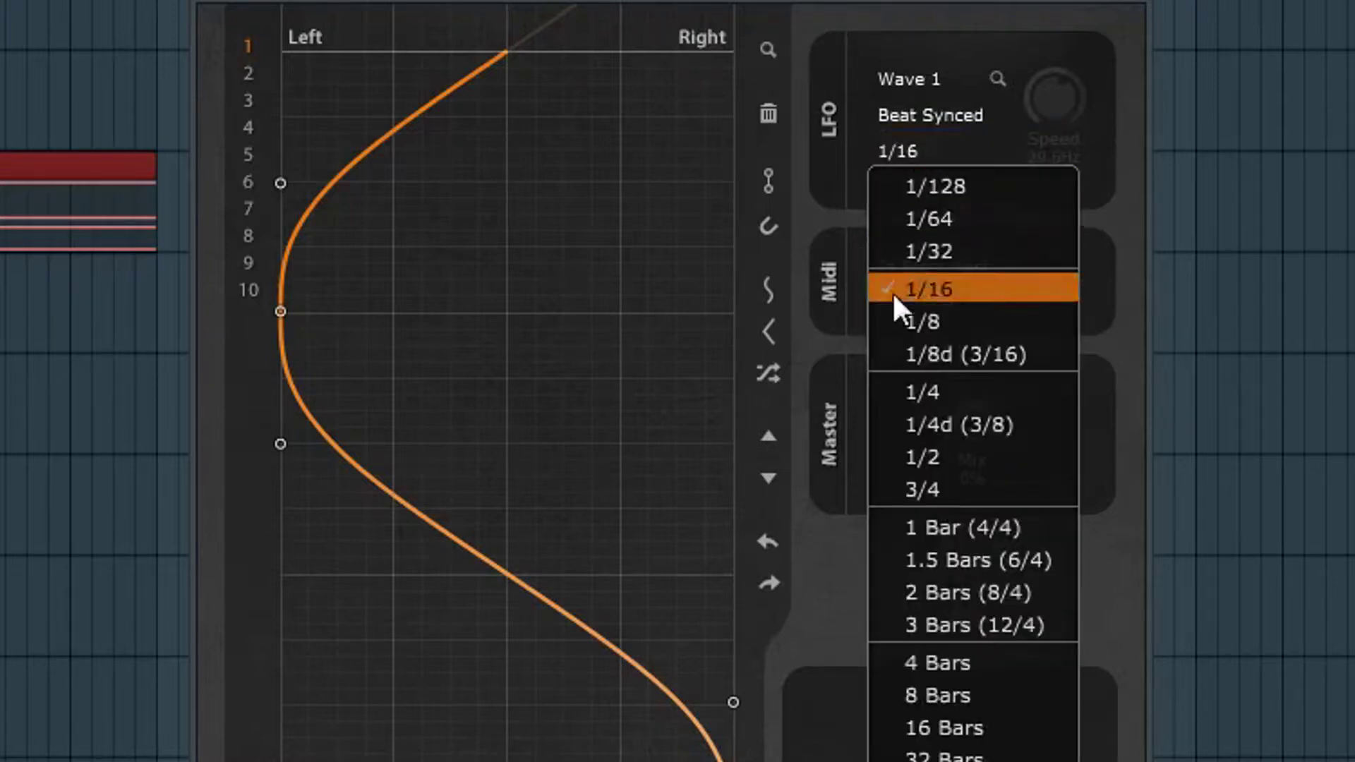
pyautogui.click(968, 288)
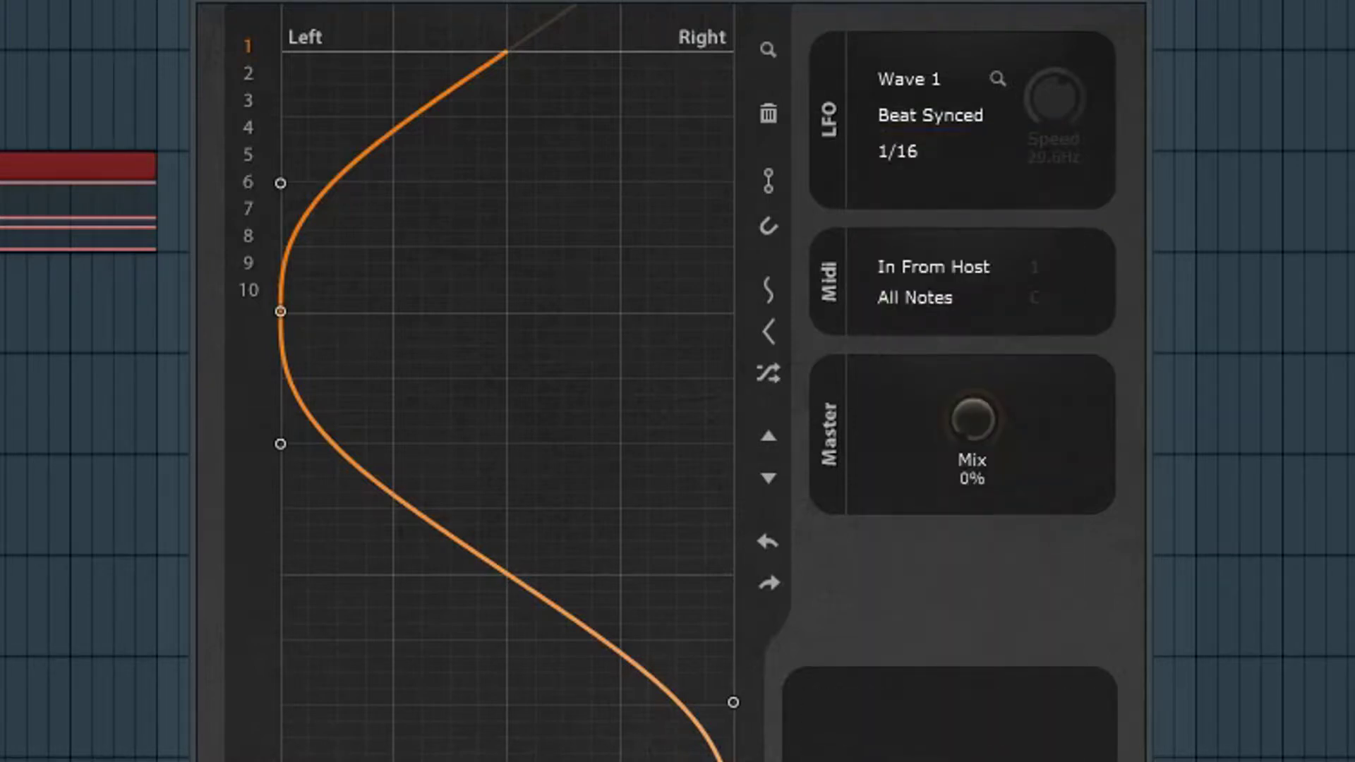
# Step: Play the clip with Mix raised to 100% and try the fast LFO rates 1/32, 1/64 and 1/128, ending on 1/64
pyautogui.press('space')
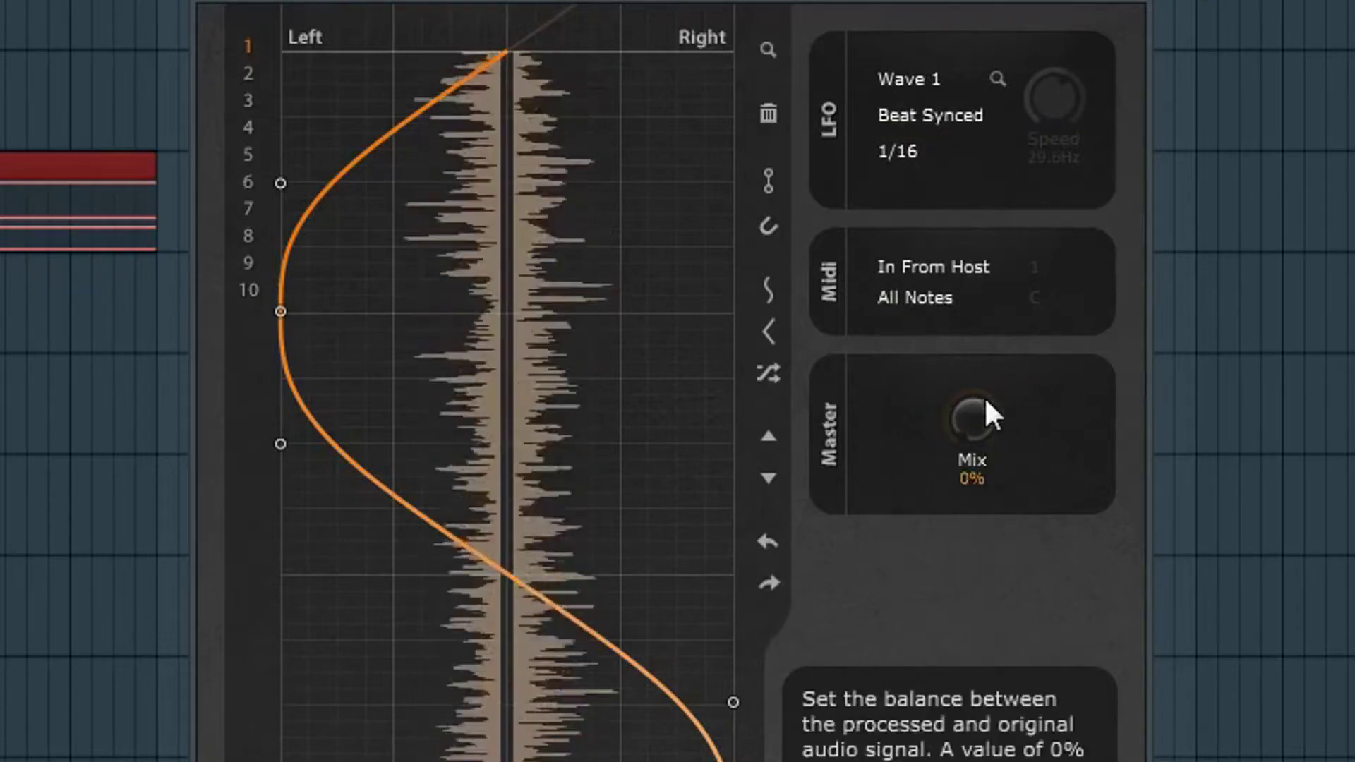
pyautogui.moveTo(984, 399); pyautogui.dragTo(984, 299)
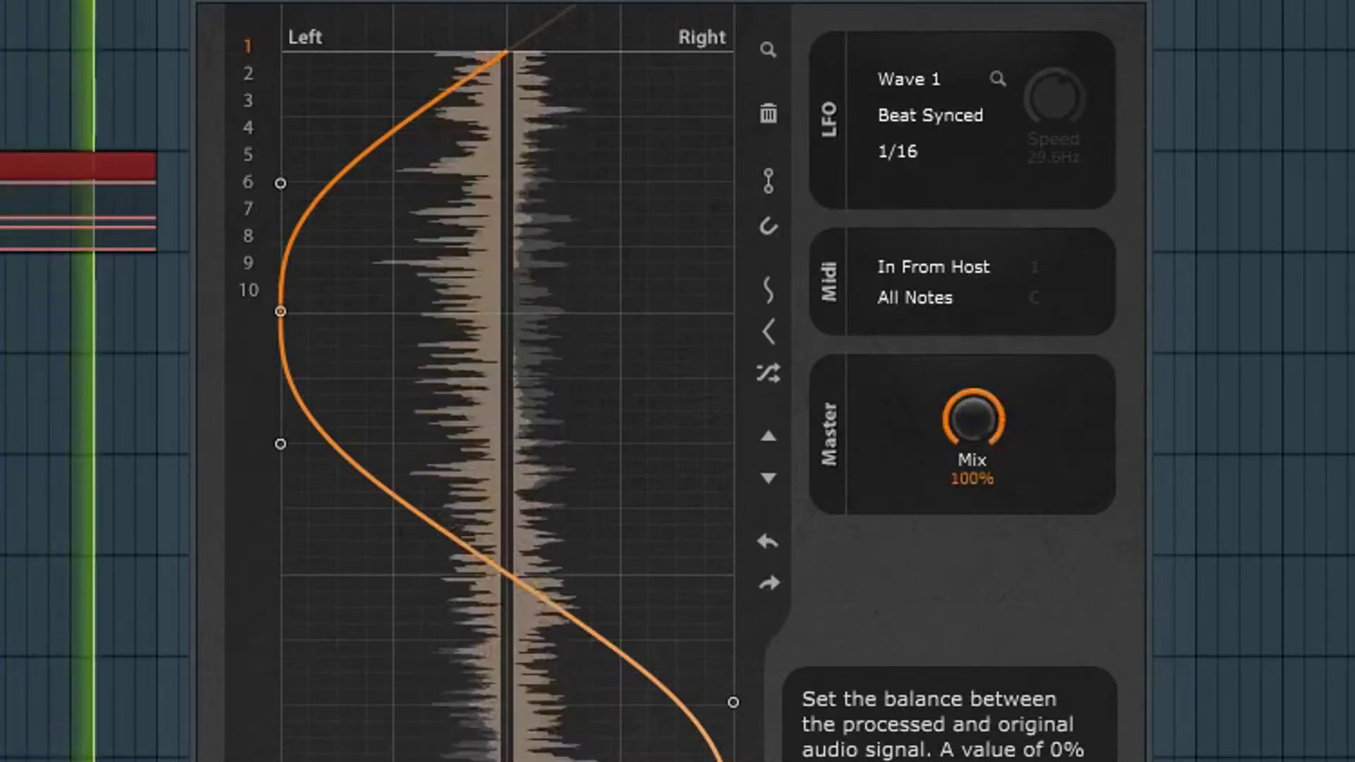
pyautogui.click(910, 151)
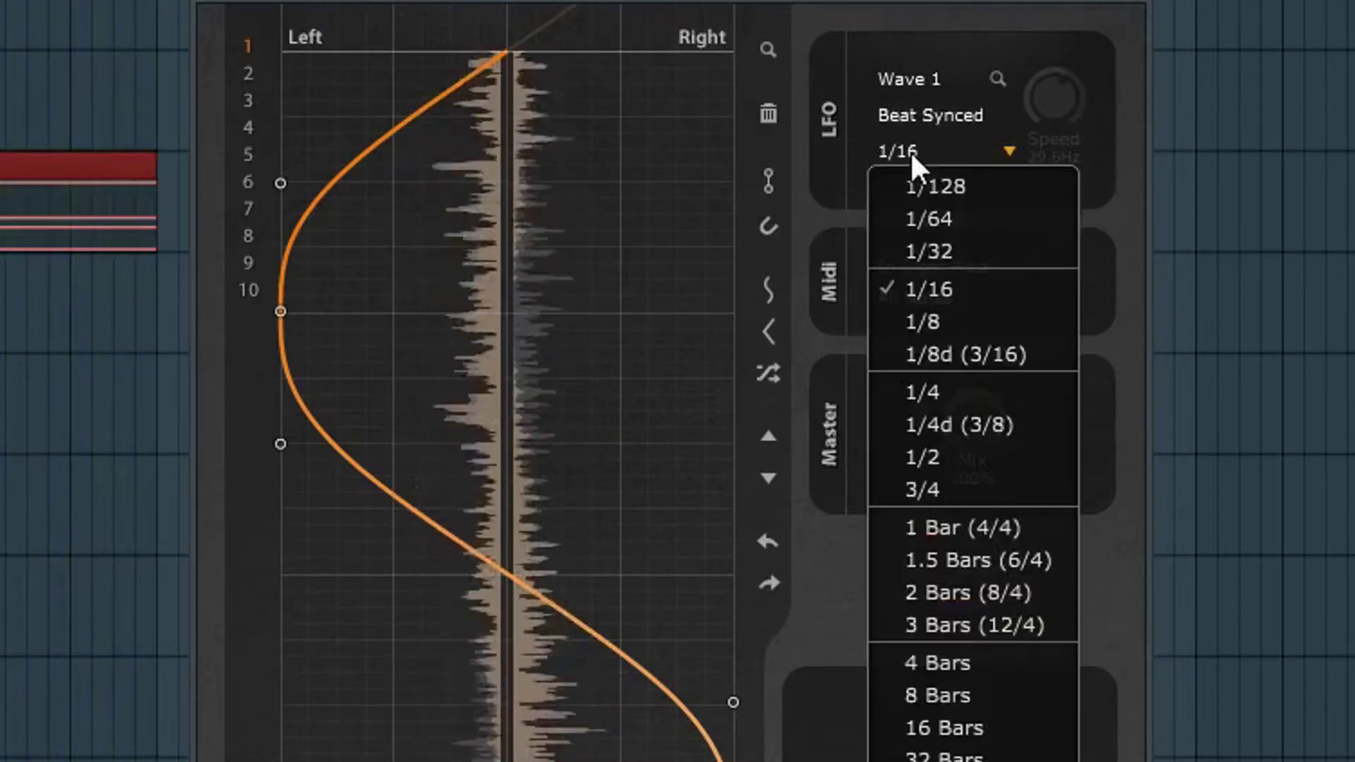
pyautogui.click(939, 251)
pyautogui.click(924, 150)
pyautogui.click(929, 219)
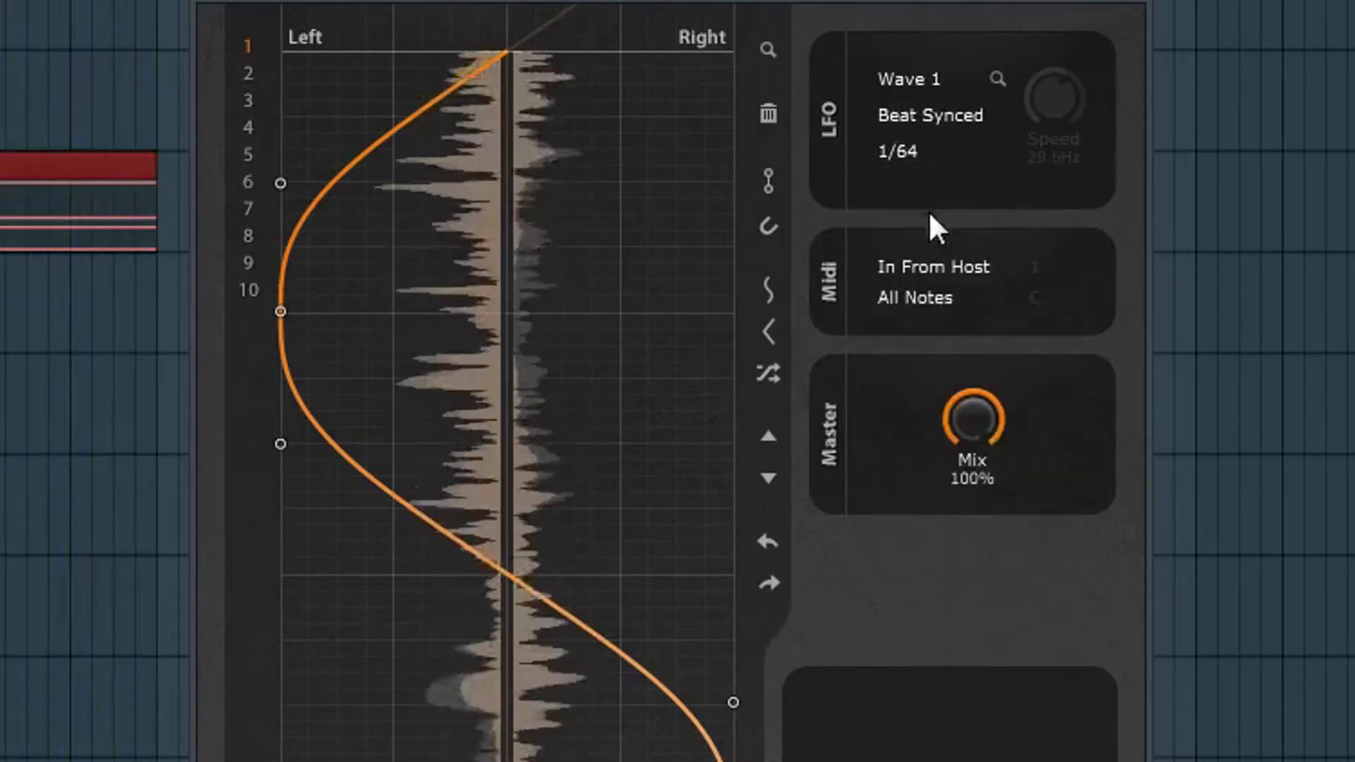
pyautogui.click(922, 151)
pyautogui.click(924, 186)
pyautogui.click(924, 178)
pyautogui.click(930, 219)
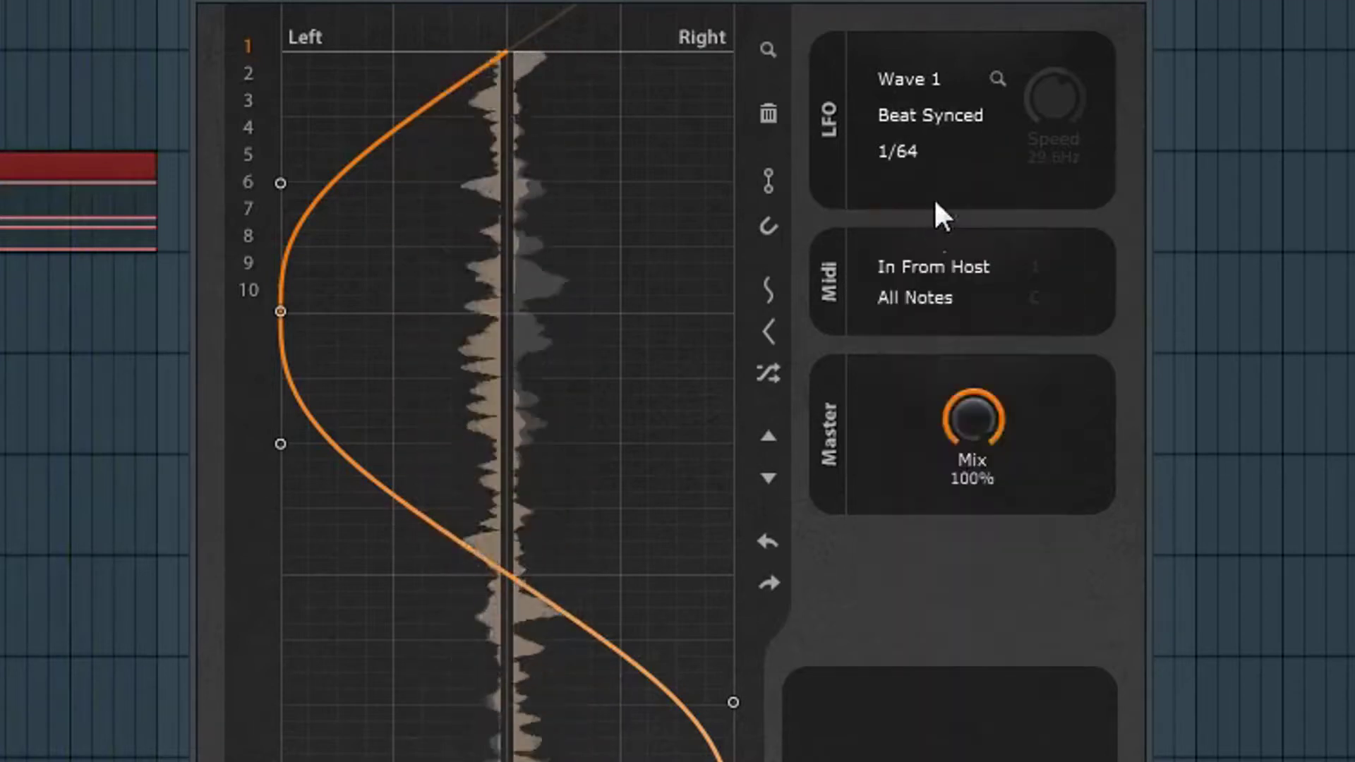
# Step: Try the LFO rates 1/8, 1/8d (3/16) and 1/4 while the clip plays
pyautogui.click(937, 211)
pyautogui.click(943, 319)
pyautogui.click(933, 168)
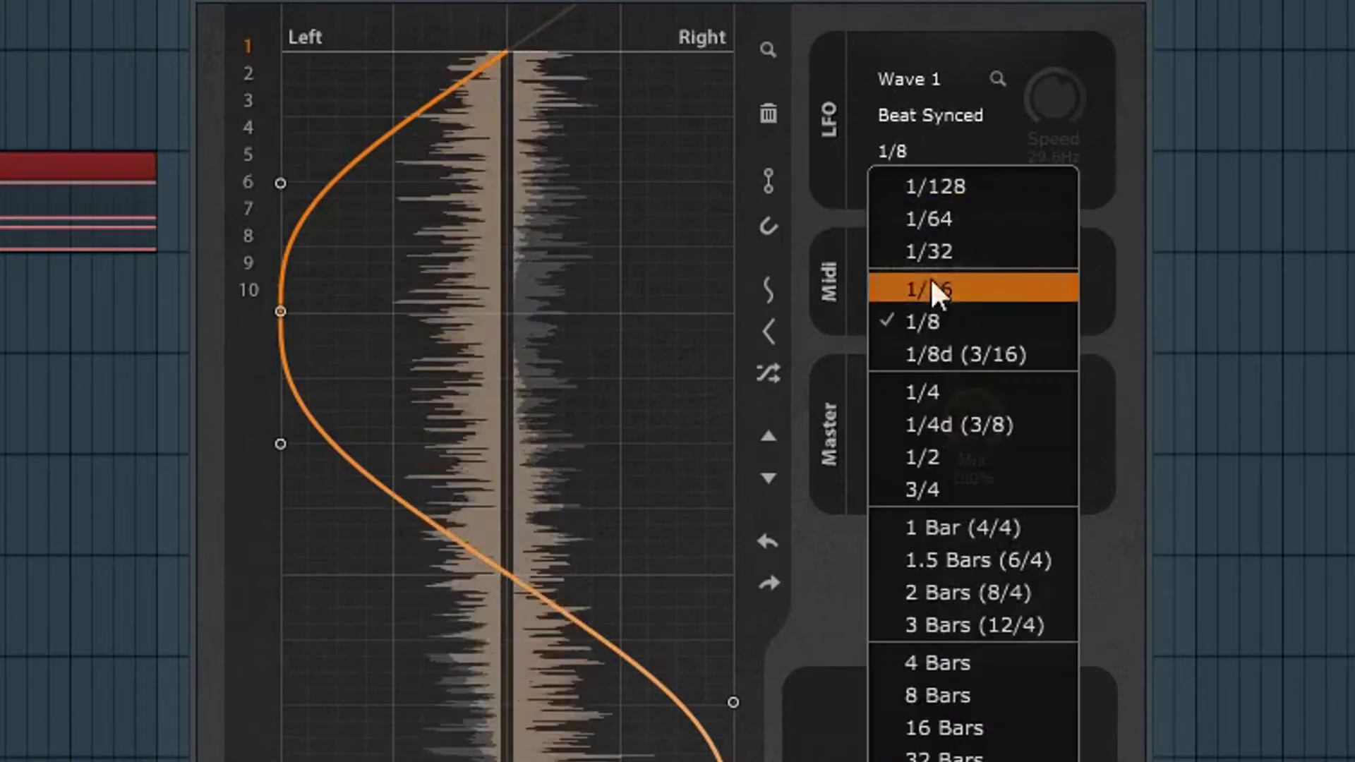
pyautogui.click(938, 344)
pyautogui.click(946, 169)
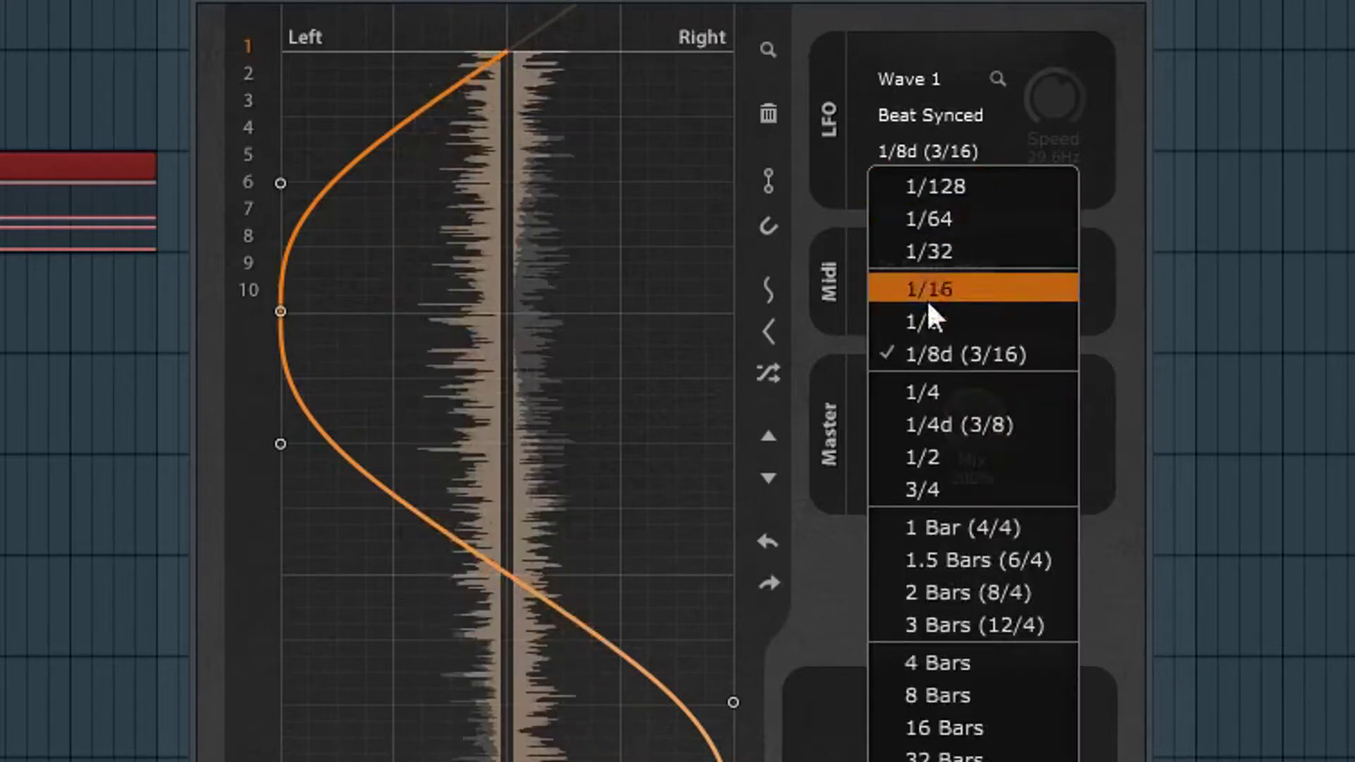
pyautogui.click(928, 390)
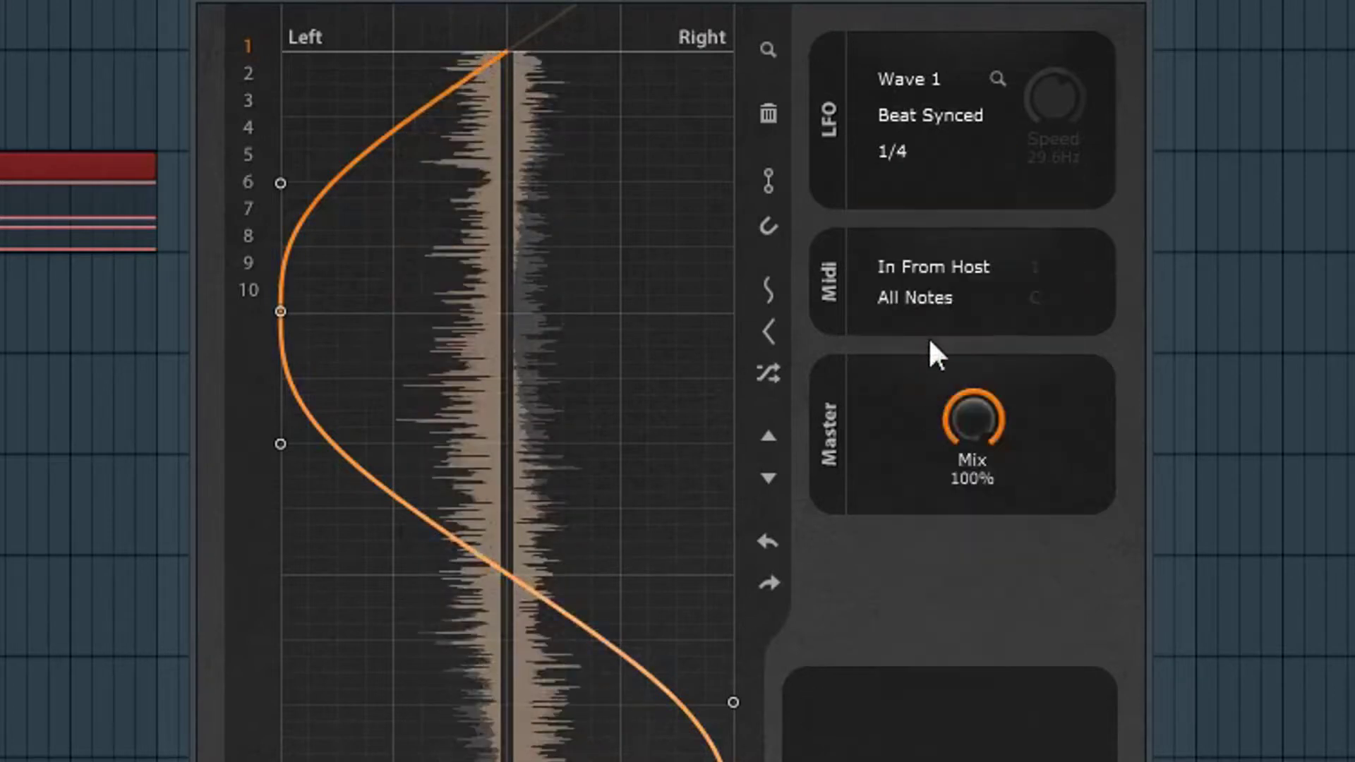
# Step: Try the slow LFO rates 3/4, 1 Bar (4/4) and 4 Bars during playback
pyautogui.click(934, 150)
pyautogui.click(933, 493)
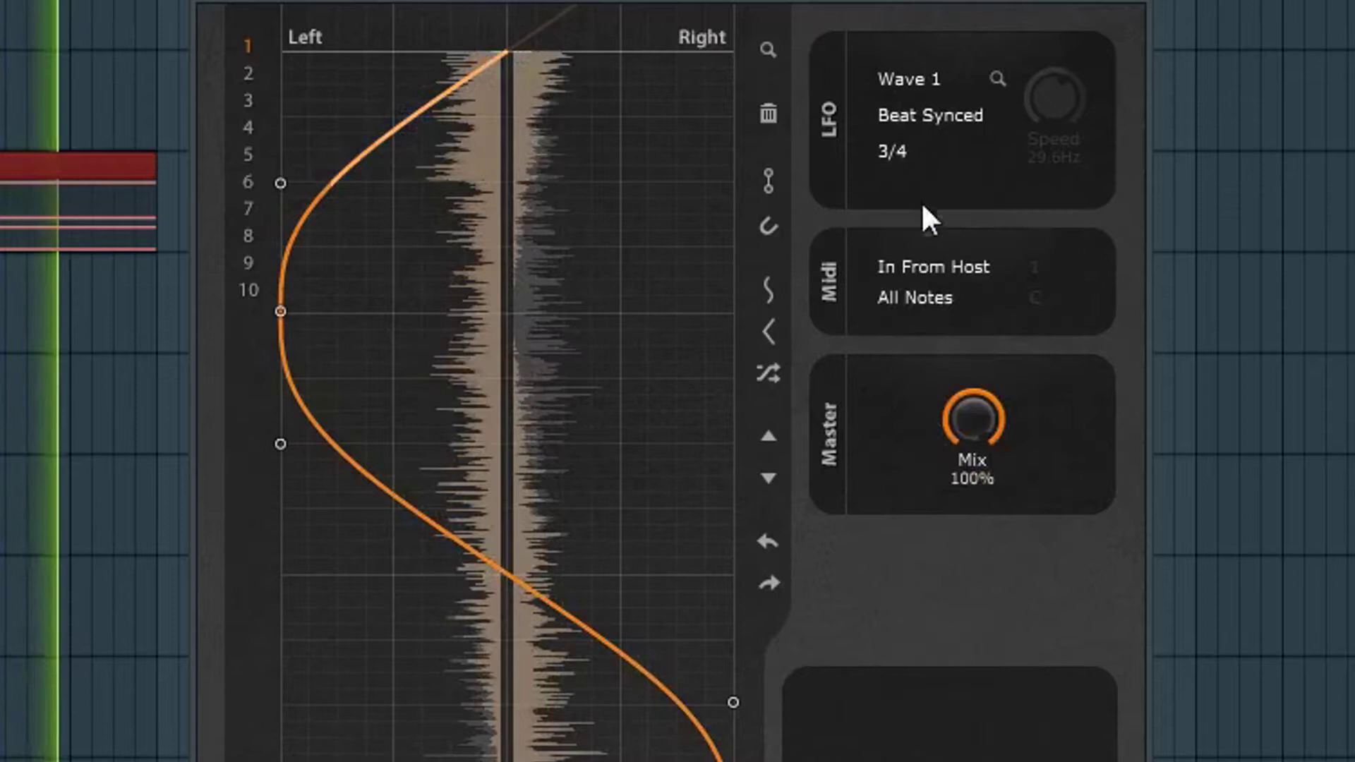
pyautogui.click(922, 153)
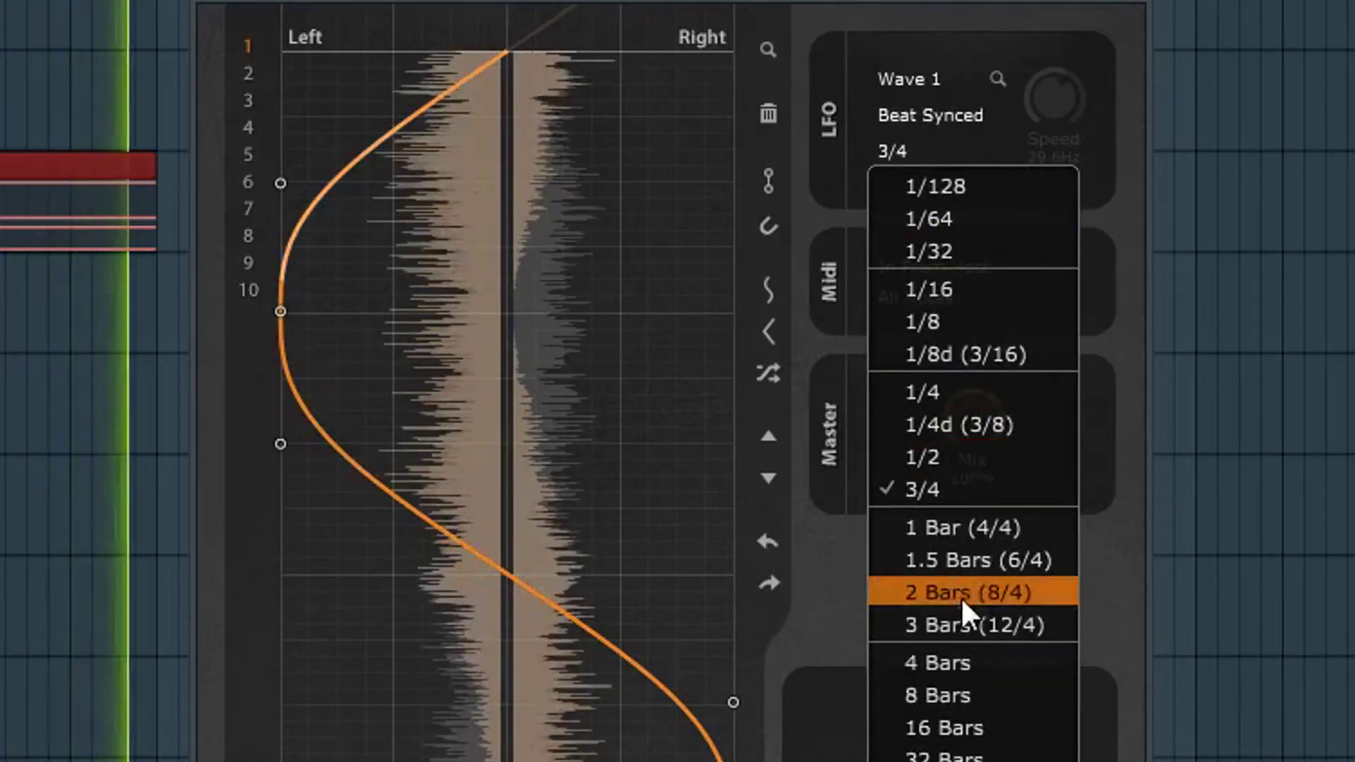
pyautogui.click(945, 530)
pyautogui.click(941, 150)
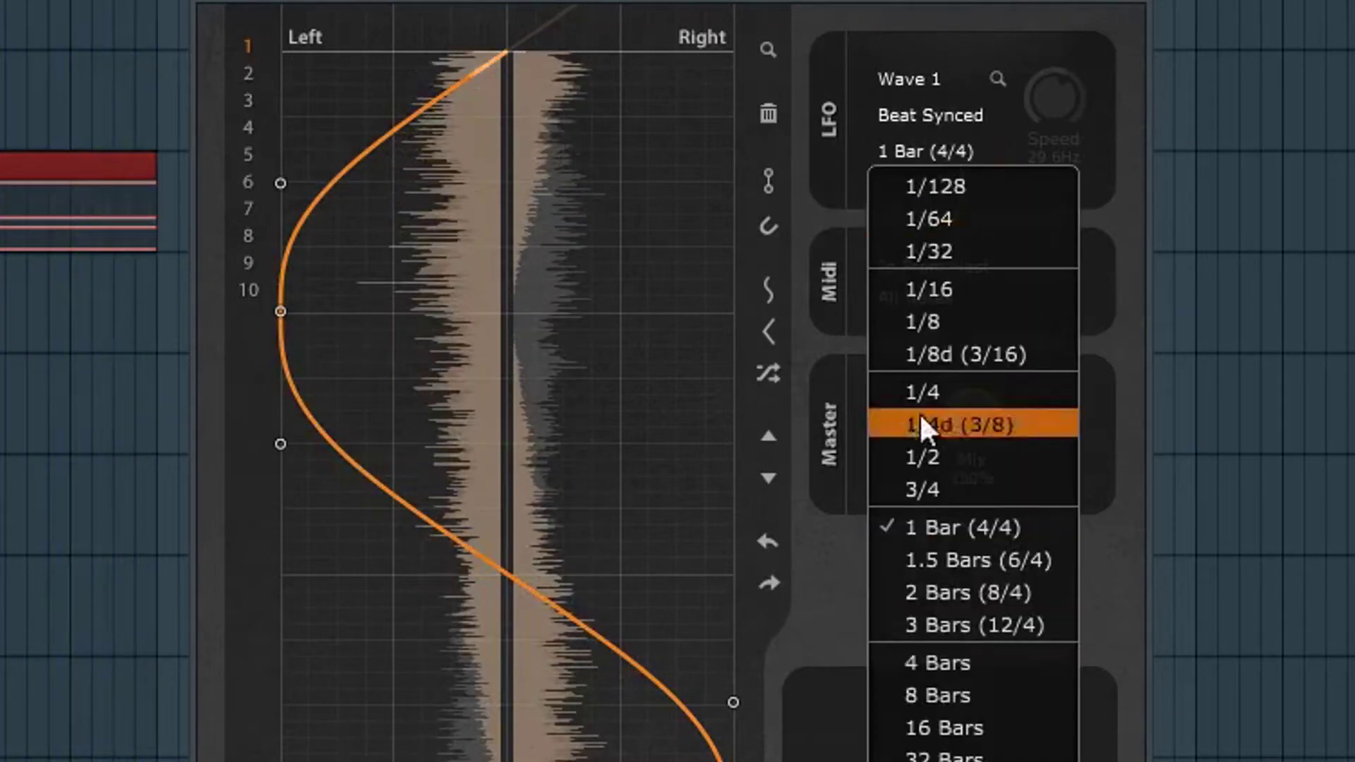
pyautogui.click(933, 660)
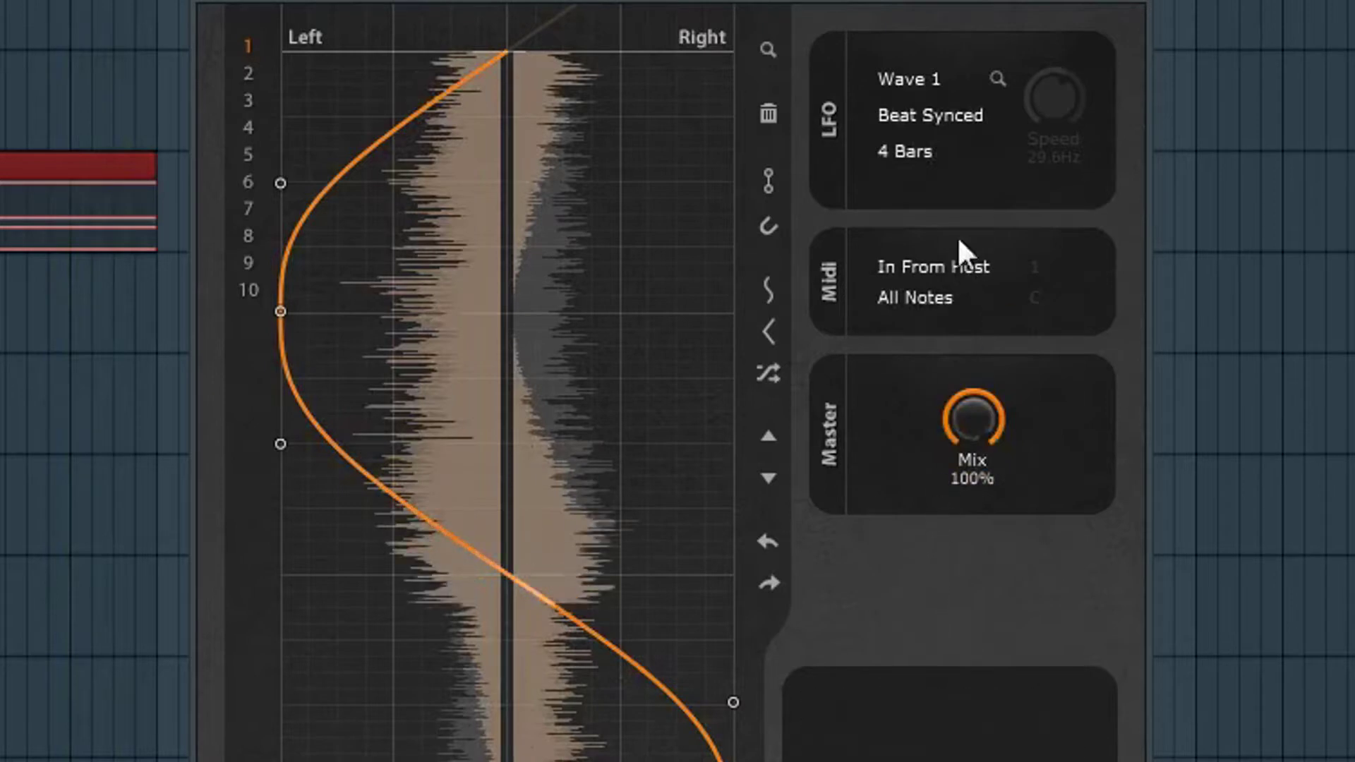
# Step: Set the LFO rate back to 1/16, stop playback and lower Mix to 0%
pyautogui.click(941, 147)
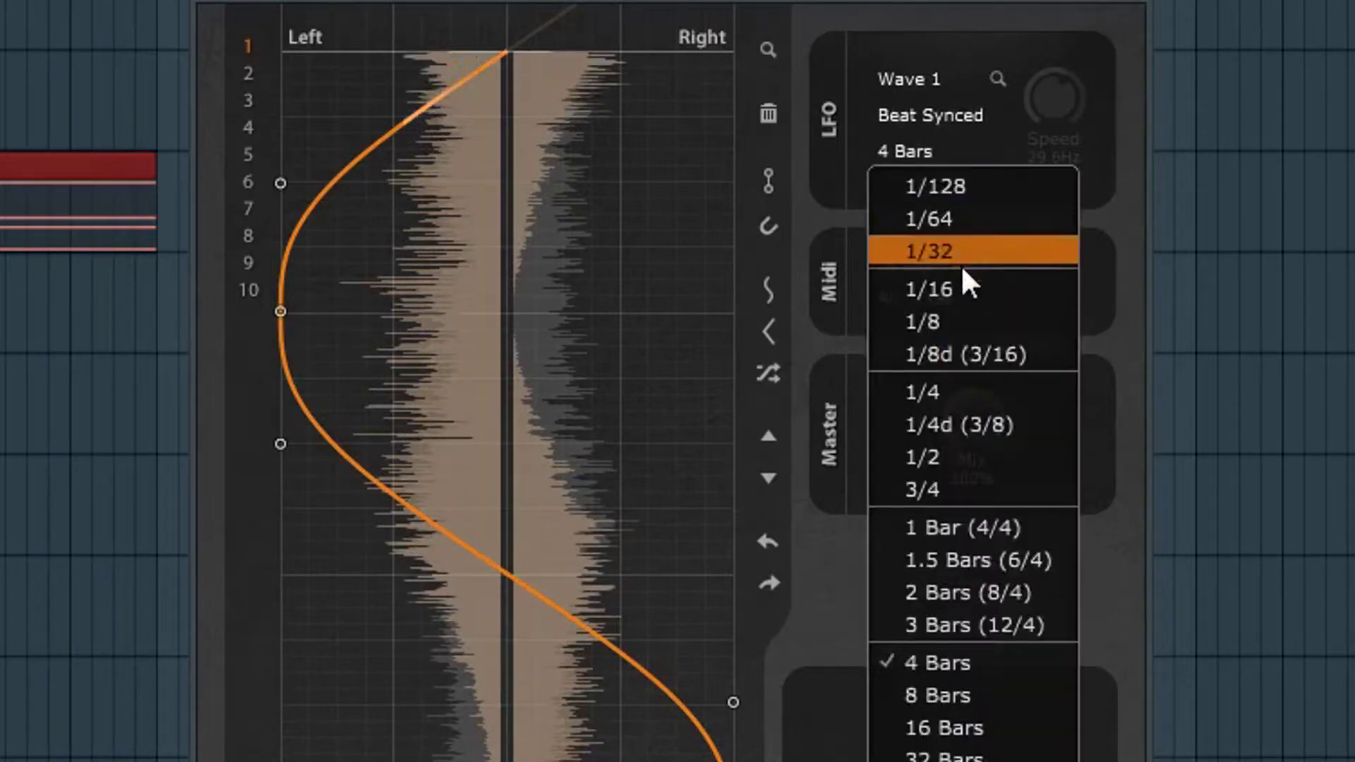
pyautogui.click(939, 252)
pyautogui.click(911, 151)
pyautogui.click(934, 286)
pyautogui.click(935, 288)
pyautogui.click(917, 186)
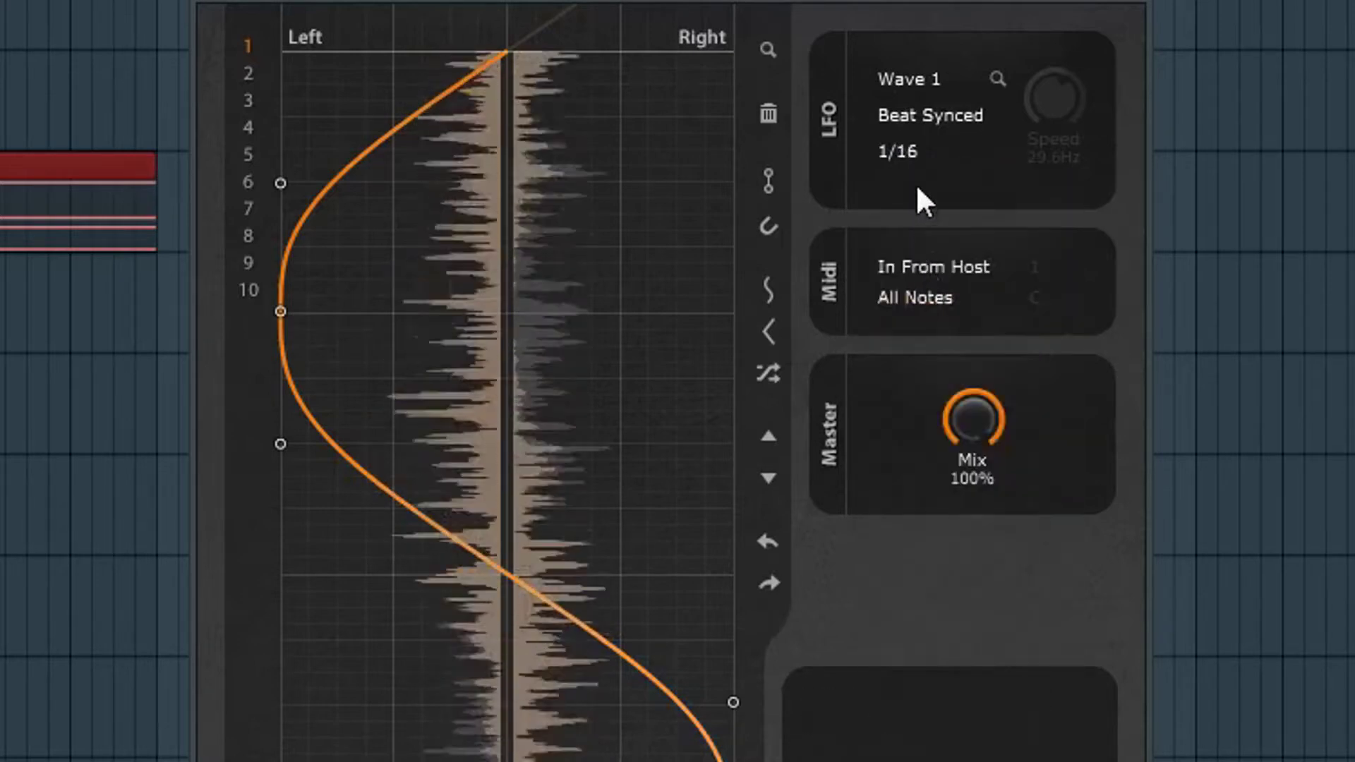
pyautogui.press('space')
pyautogui.moveTo(995, 429); pyautogui.dragTo(995, 607)
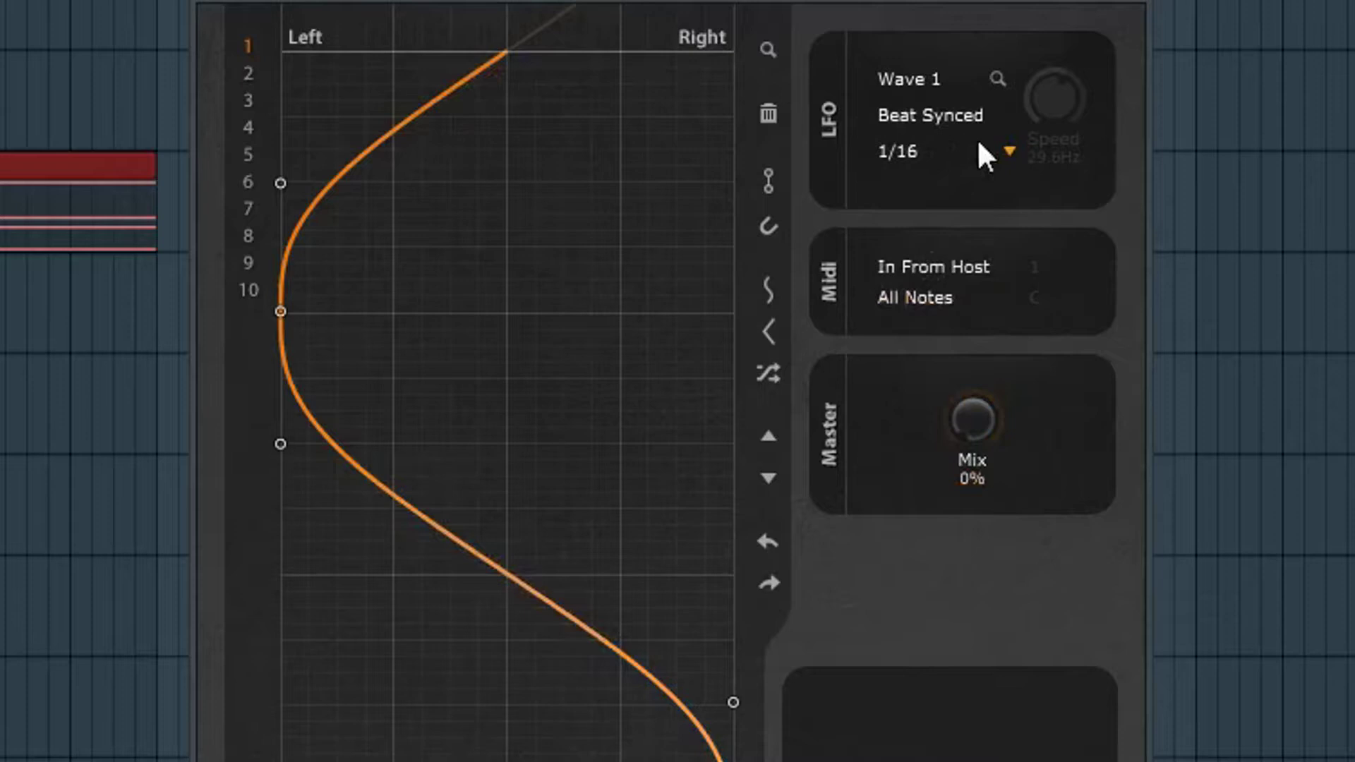
# Step: Try the LFO in Hertz Synced mode at a speed of 2.60 Hz with Mix at 100% while playing the clip
pyautogui.click(960, 113)
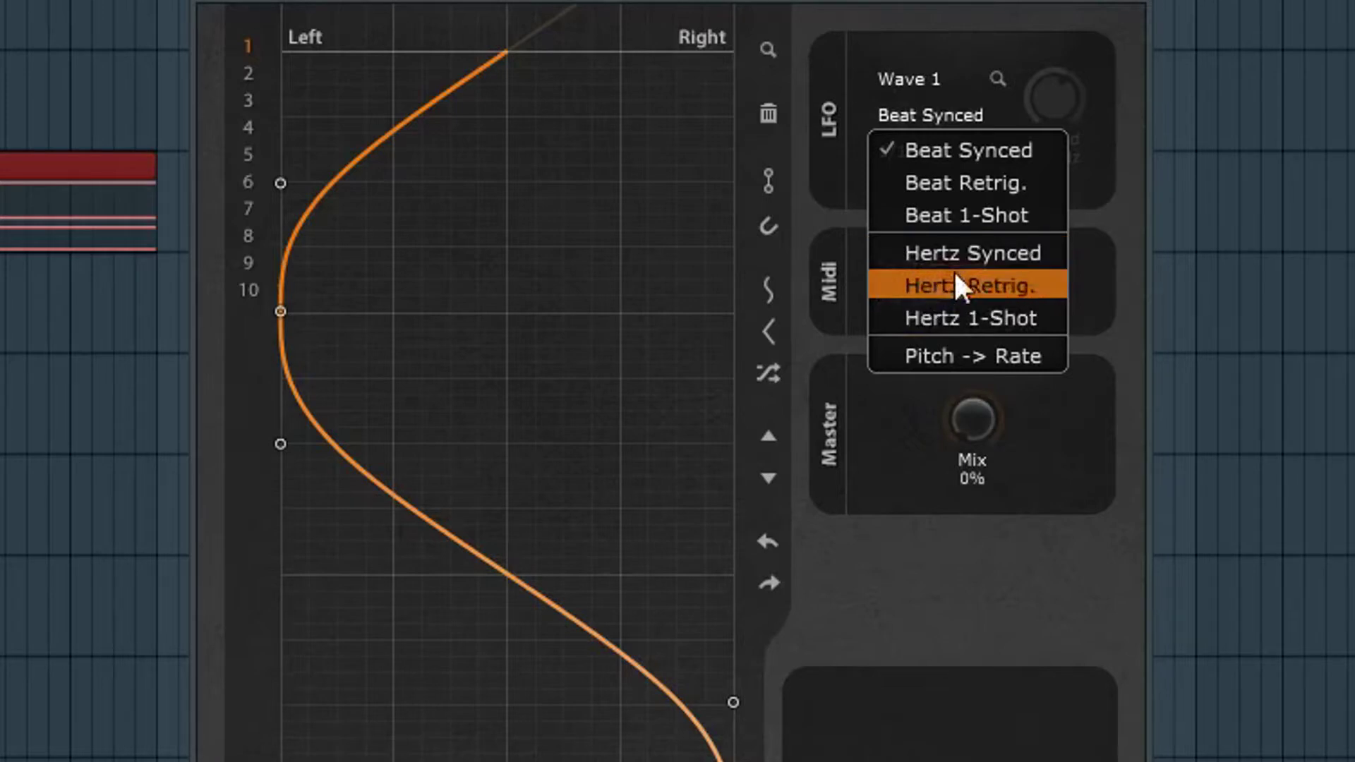
pyautogui.click(950, 251)
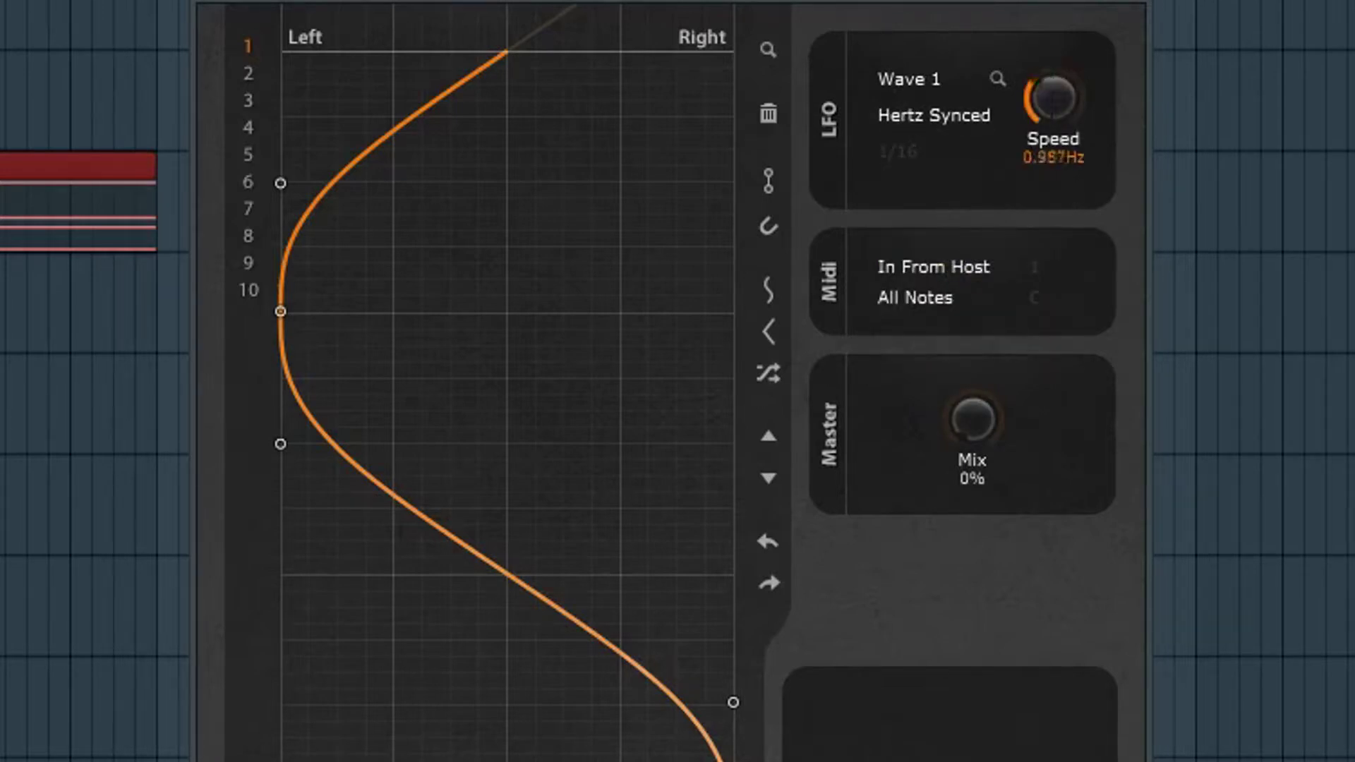
pyautogui.moveTo(1051, 89)
pyautogui.mouseDown()
pyautogui.moveTo(1051, 127)
pyautogui.moveTo(1051, 68)
pyautogui.mouseUp()
pyautogui.moveTo(973, 418); pyautogui.dragTo(973, 311)
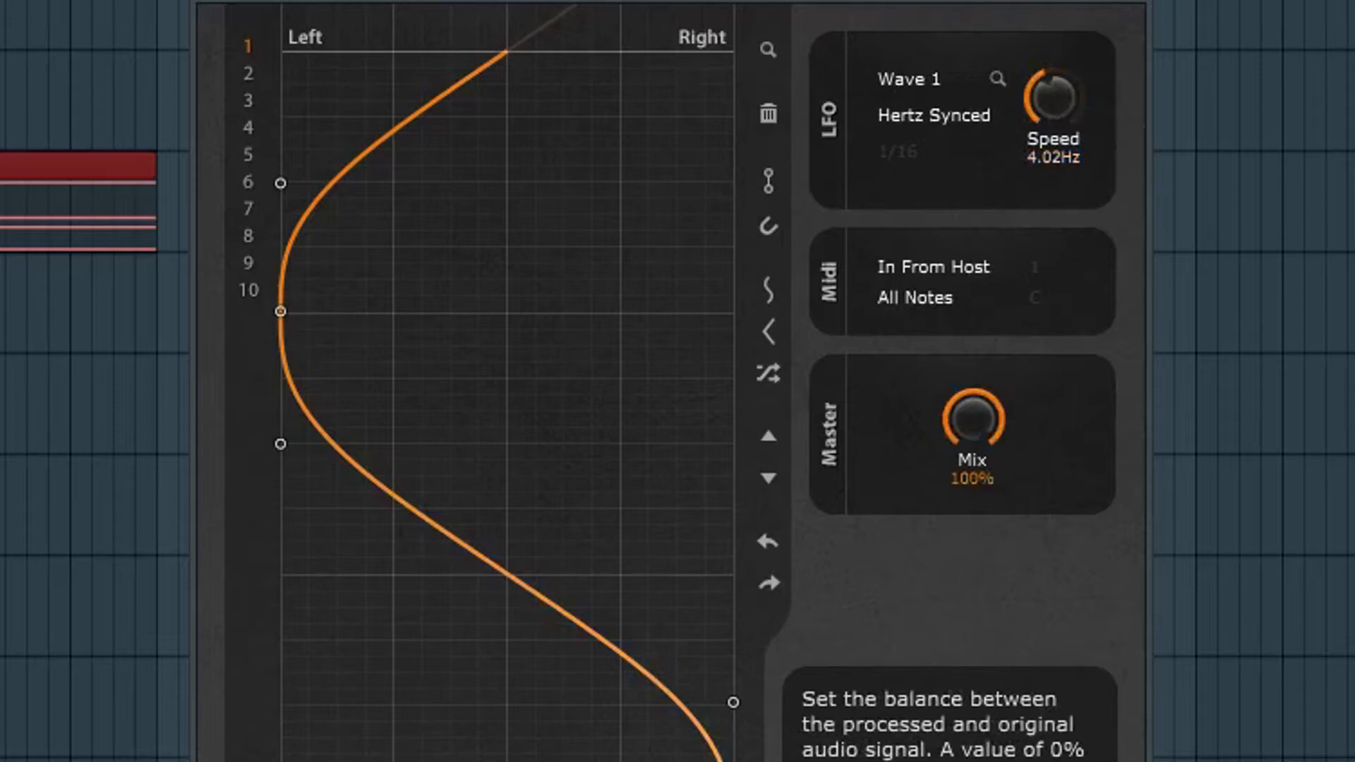
pyautogui.moveTo(1053, 91)
pyautogui.mouseDown()
pyautogui.moveTo(1053, 120)
pyautogui.moveTo(1053, 42)
pyautogui.moveTo(1053, 116)
pyautogui.moveTo(1053, 46)
pyautogui.moveTo(1053, 82)
pyautogui.mouseUp()
pyautogui.press('space')
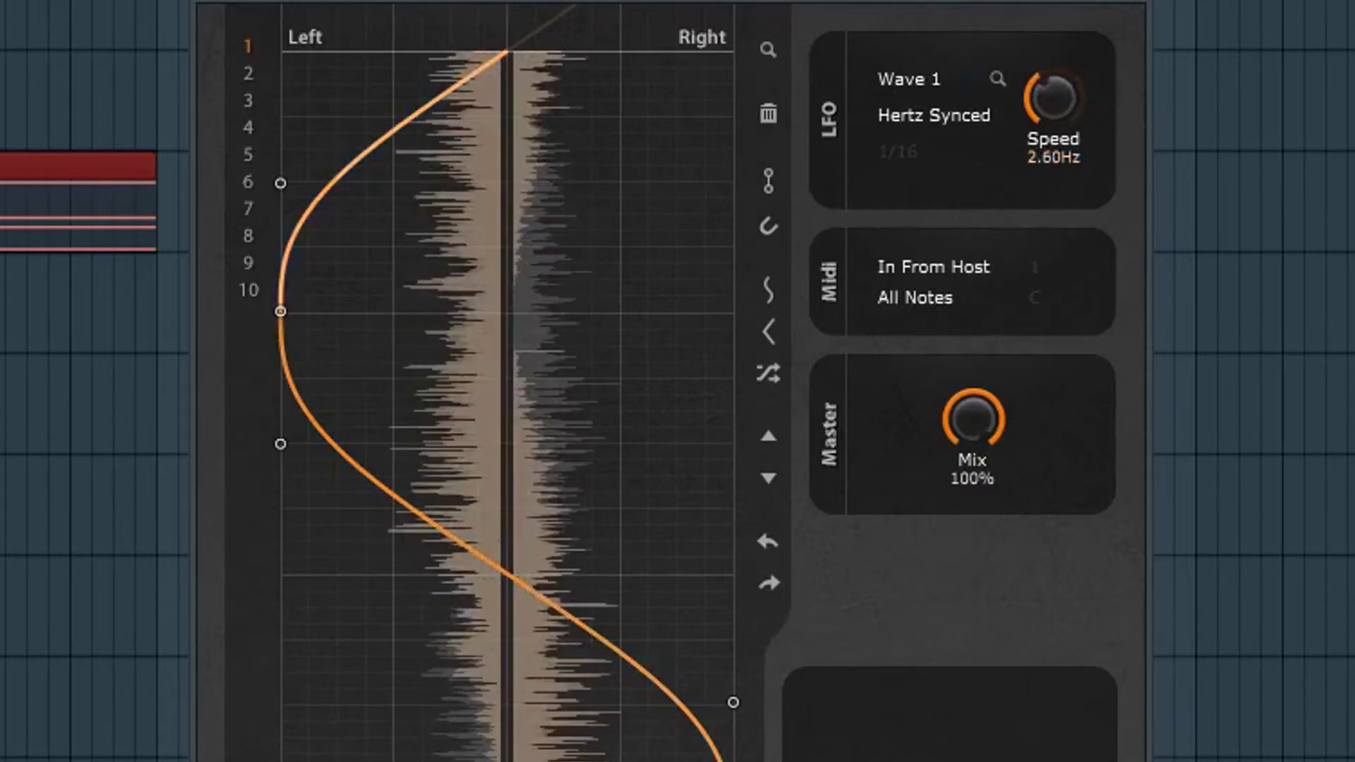
# Step: Switch the LFO mode to Hertz Retrig. and raise its speed to 18.0 Hz
pyautogui.click(967, 119)
pyautogui.click(973, 286)
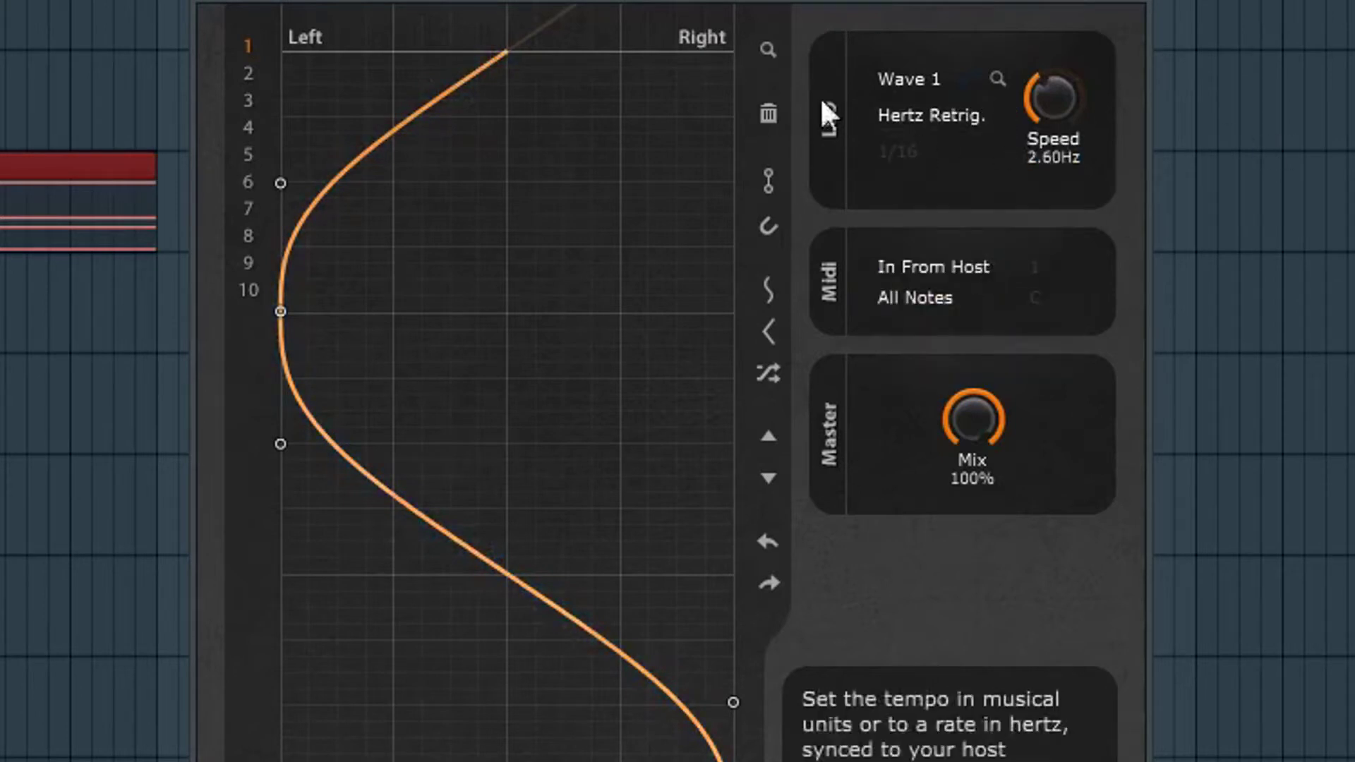
pyautogui.moveTo(1031, 106); pyautogui.dragTo(1031, 69)
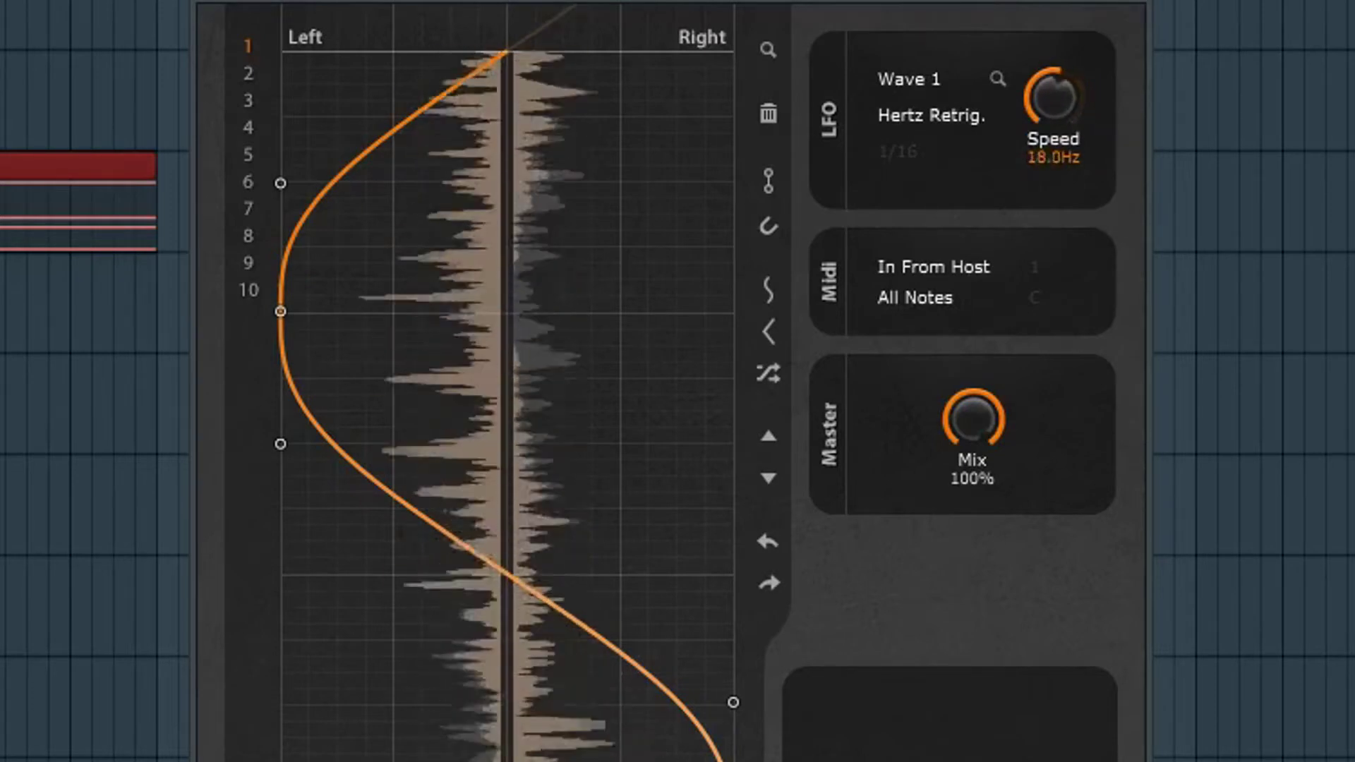
# Step: Try a 45% mix with a 1.33 kHz LFO speed, and settle on 11.6 Hz with Mix at 100%
pyautogui.moveTo(973, 419); pyautogui.dragTo(972, 466)
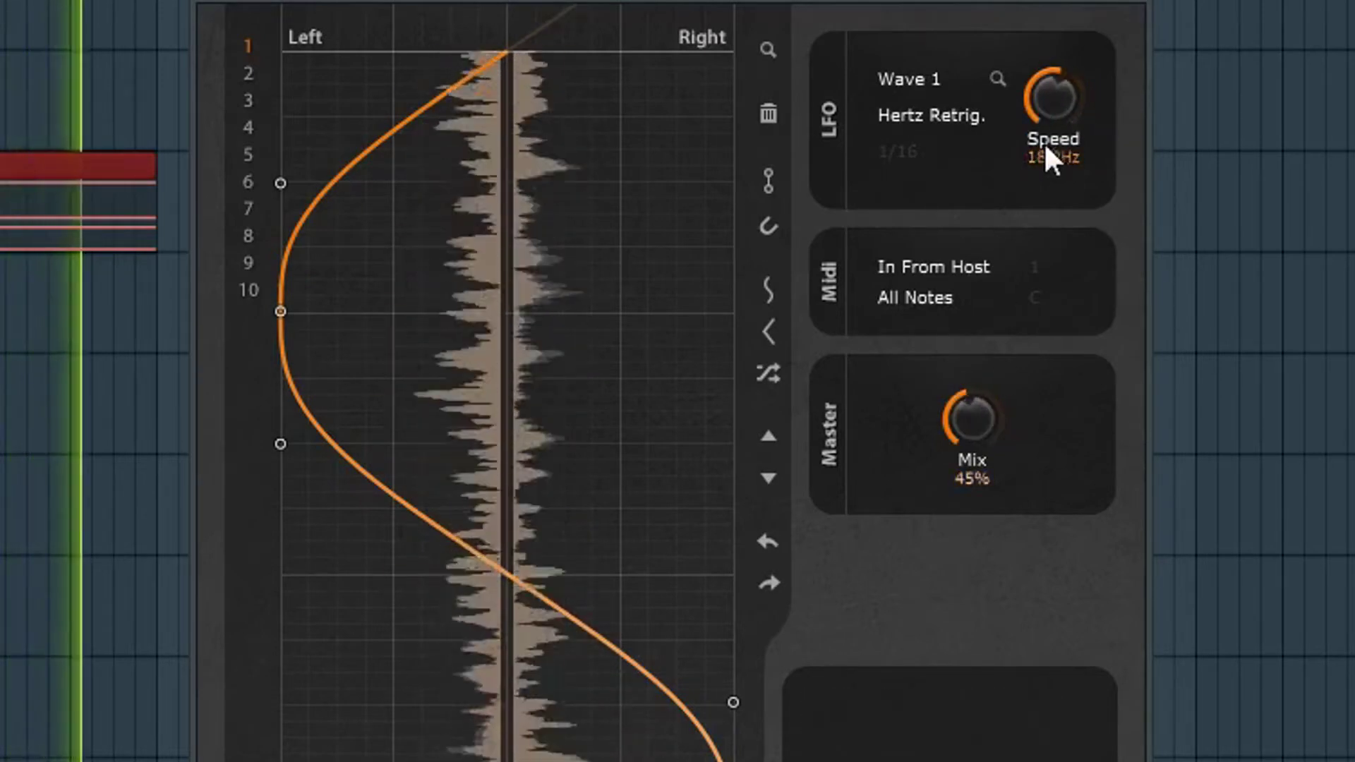
pyautogui.moveTo(1051, 159); pyautogui.dragTo(1051, 131)
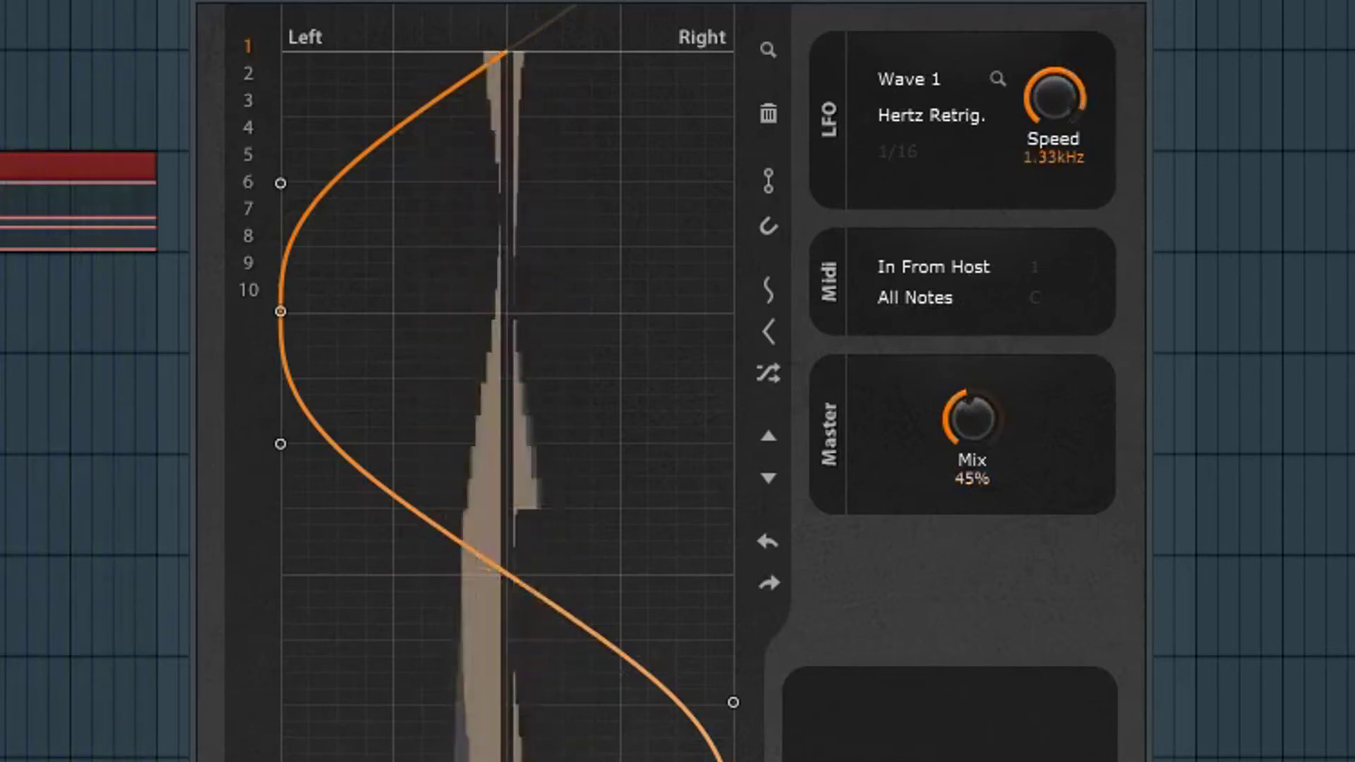
pyautogui.moveTo(977, 432); pyautogui.dragTo(983, 414)
pyautogui.moveTo(1053, 98); pyautogui.dragTo(1028, 145)
pyautogui.moveTo(972, 420); pyautogui.dragTo(972, 392)
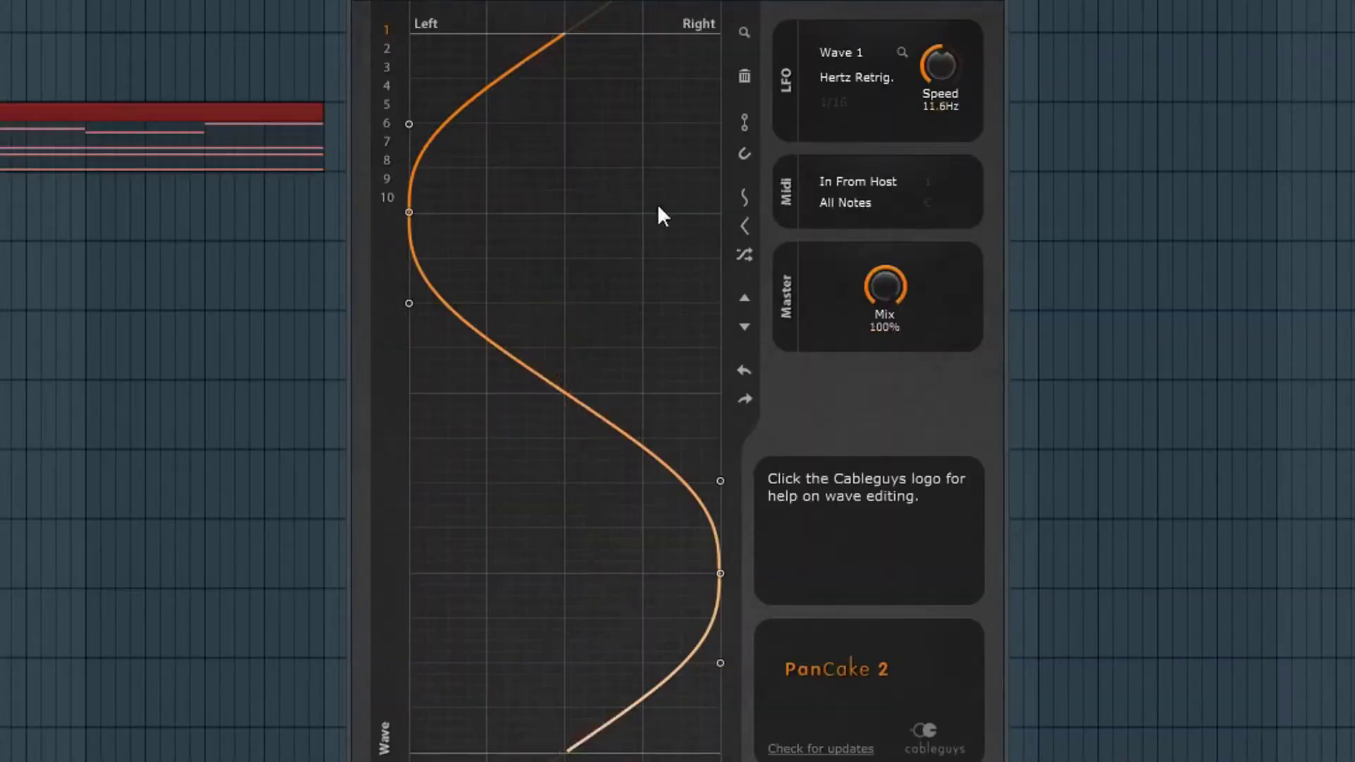
# Step: Switch the wave editor to wave slot 2
pyautogui.click(388, 49)
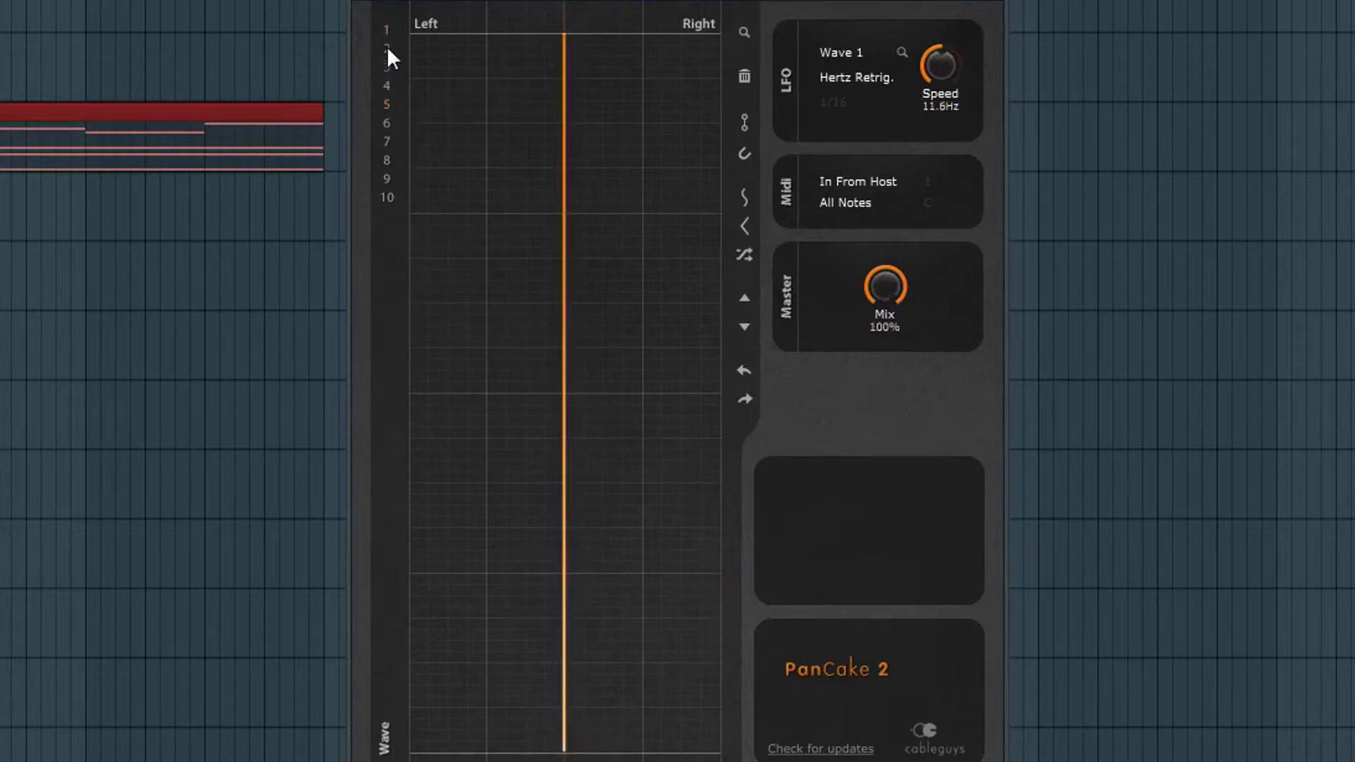
# Step: Shape a curved panning wave in wave slot 2 by adding seven soft points swinging between left and right
pyautogui.click(390, 50)
pyautogui.click(389, 51)
pyautogui.click(485, 134)
pyautogui.click(536, 130)
pyautogui.click(610, 175)
pyautogui.moveTo(424, 330)
pyautogui.mouseDown()
pyautogui.moveTo(412, 332)
pyautogui.moveTo(454, 345)
pyautogui.mouseUp()
pyautogui.moveTo(671, 470); pyautogui.dragTo(671, 494)
pyautogui.click(649, 598)
pyautogui.moveTo(648, 597); pyautogui.dragTo(649, 615)
pyautogui.moveTo(434, 548); pyautogui.dragTo(409, 475)
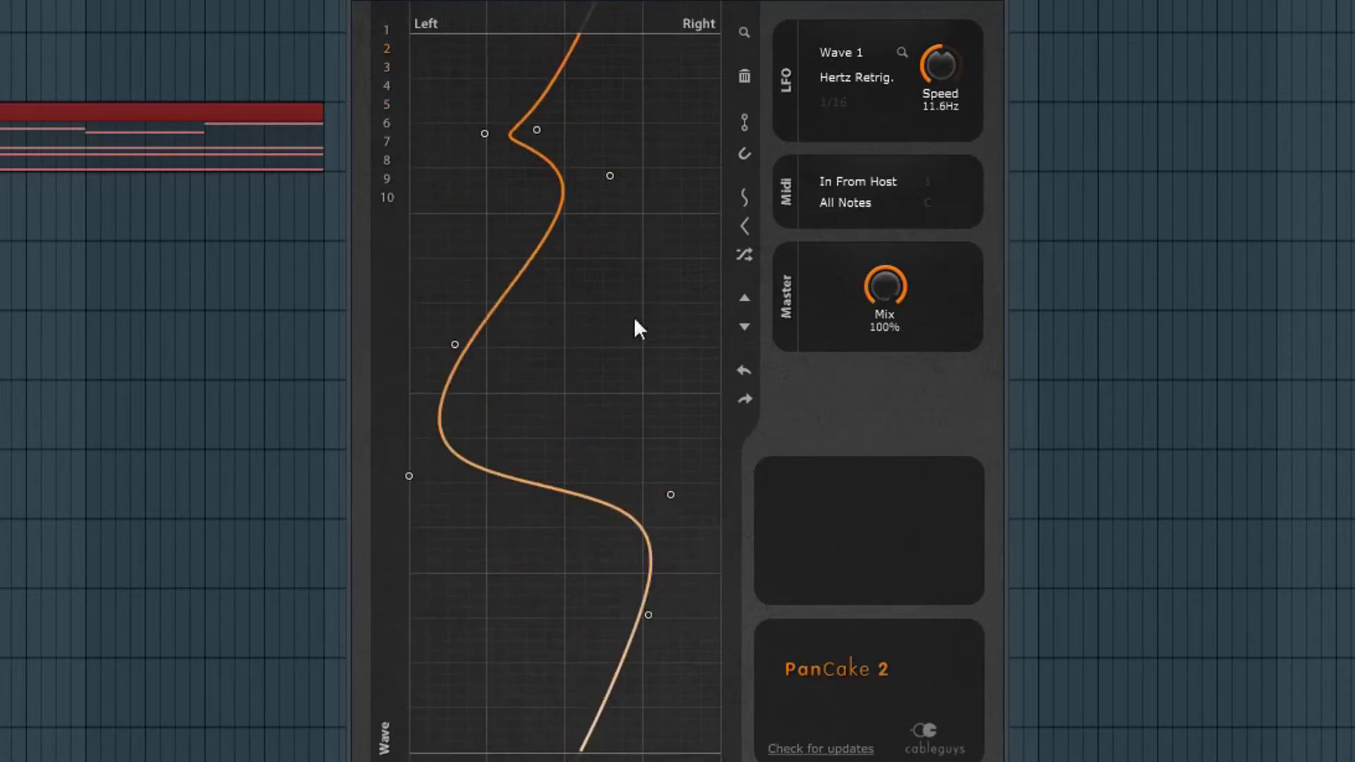
# Step: Add four more soft points in the upper half of the wave to create tighter left-right swings
pyautogui.moveTo(631, 263); pyautogui.dragTo(683, 269)
pyautogui.moveTo(684, 173); pyautogui.dragTo(704, 167)
pyautogui.click(459, 198)
pyautogui.moveTo(459, 198); pyautogui.dragTo(415, 176)
pyautogui.moveTo(587, 113); pyautogui.dragTo(615, 33)
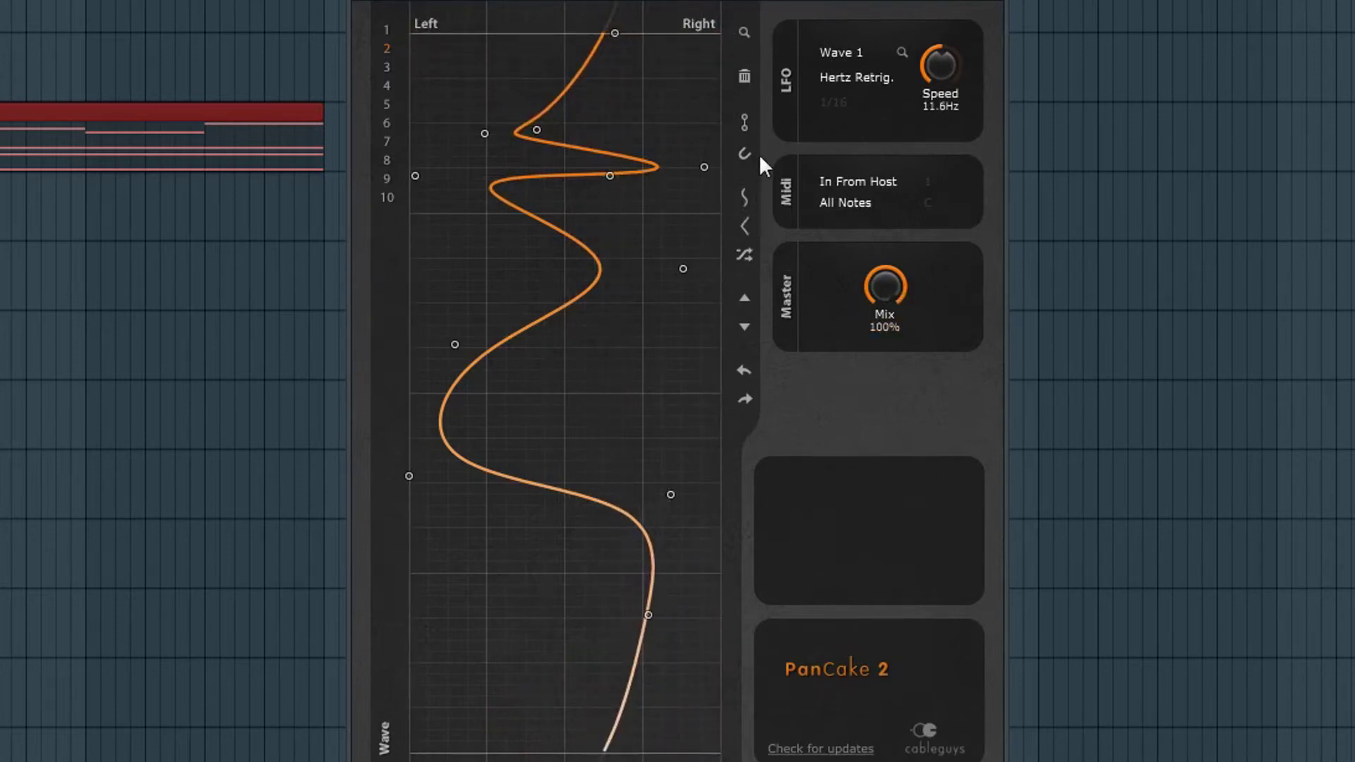
# Step: Try the smooth preset waveform, replace it with the angular triangle one, and randomize its points twice
pyautogui.click(746, 204)
pyautogui.click(745, 224)
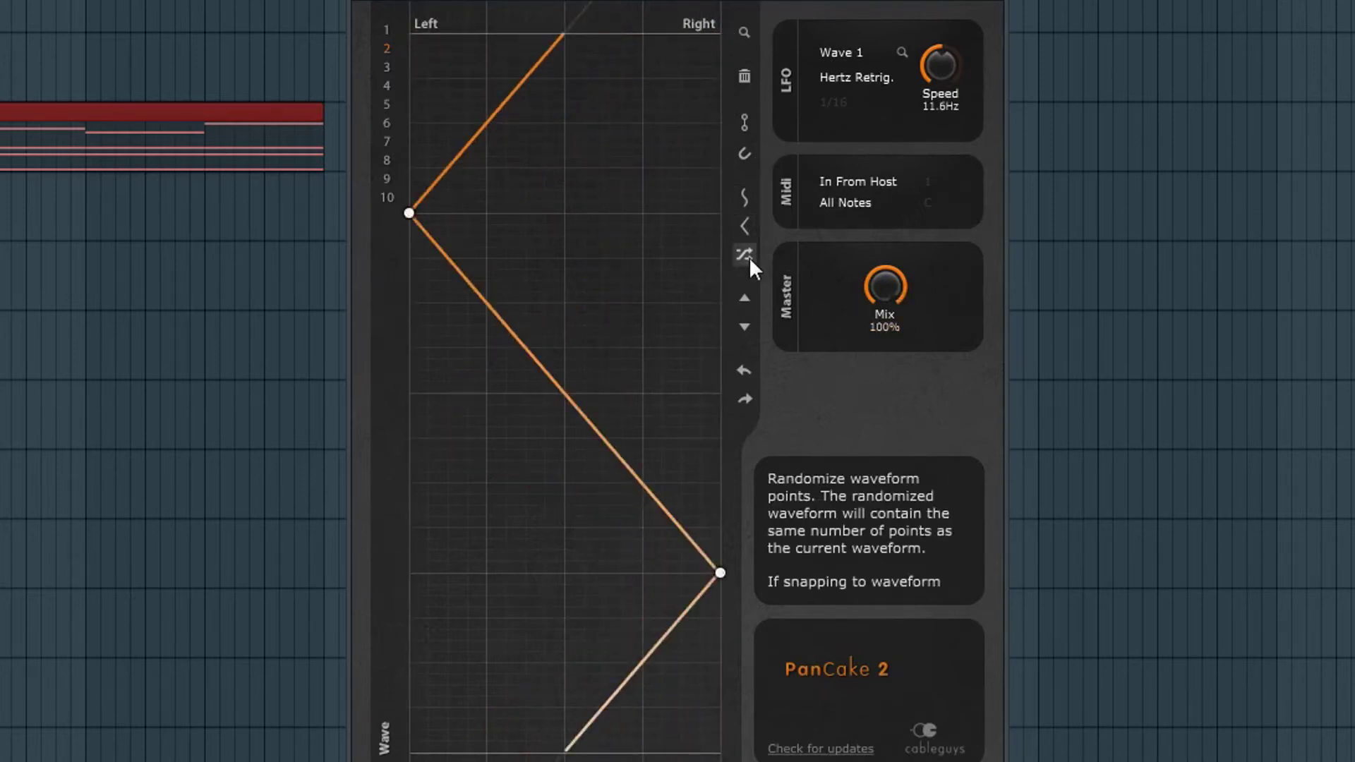
pyautogui.click(747, 257)
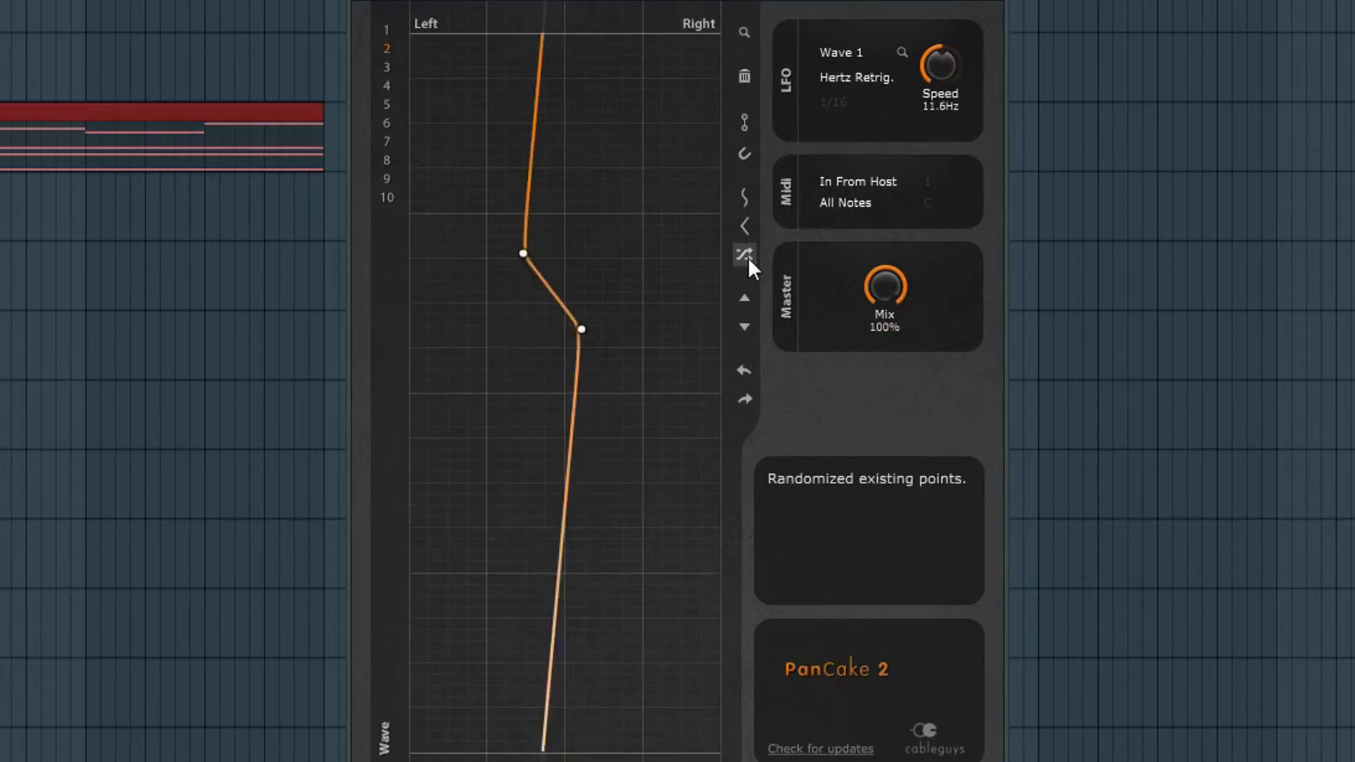
pyautogui.click(748, 257)
# Step: Shift the randomized waveform one increment up in time and two increments down
pyautogui.click(748, 297)
pyautogui.click(748, 298)
pyautogui.click(745, 326)
pyautogui.click(745, 326)
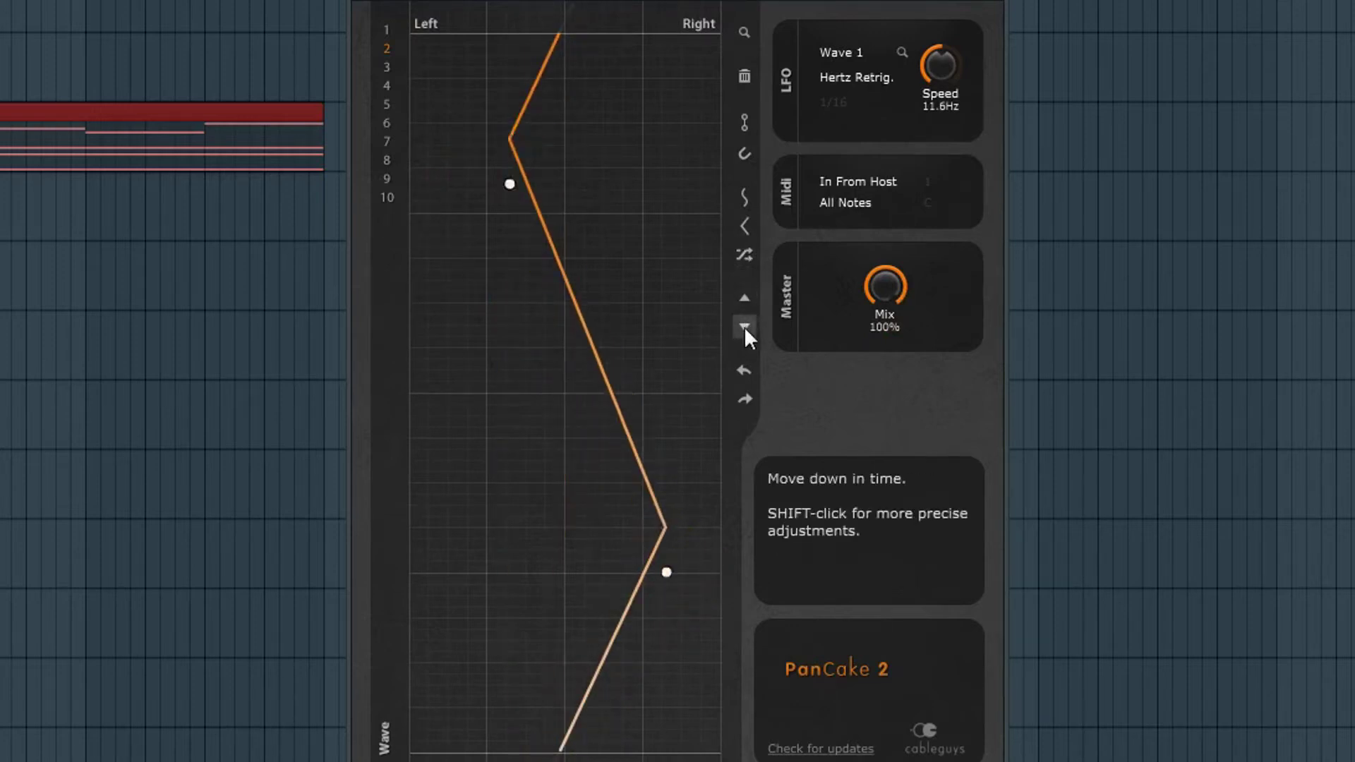
pyautogui.click(745, 327)
# Step: Undo and redo the waveform shifts, ending with the two downward shifts undone
pyautogui.click(748, 368)
pyautogui.click(748, 368)
pyautogui.click(748, 368)
pyautogui.click(748, 402)
pyautogui.click(748, 402)
pyautogui.click(748, 403)
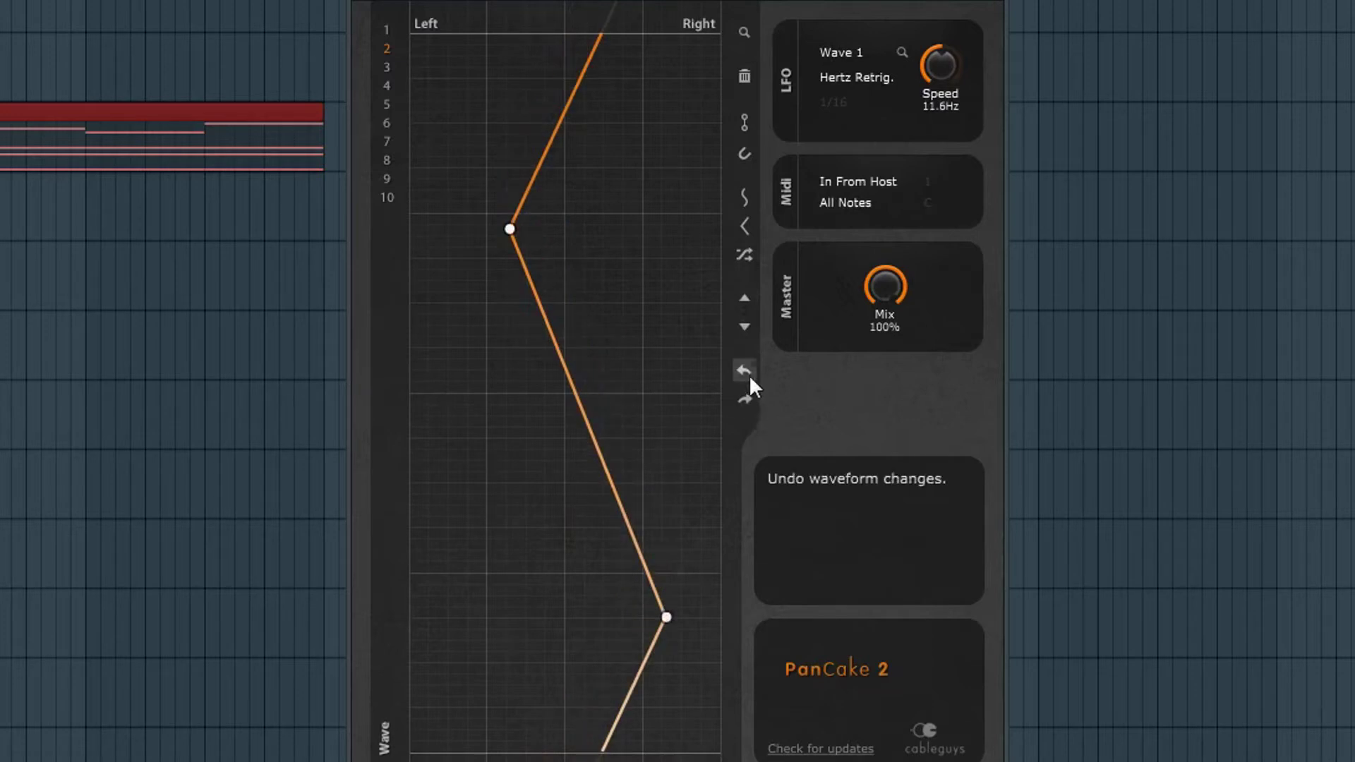
pyautogui.click(748, 374)
pyautogui.click(749, 374)
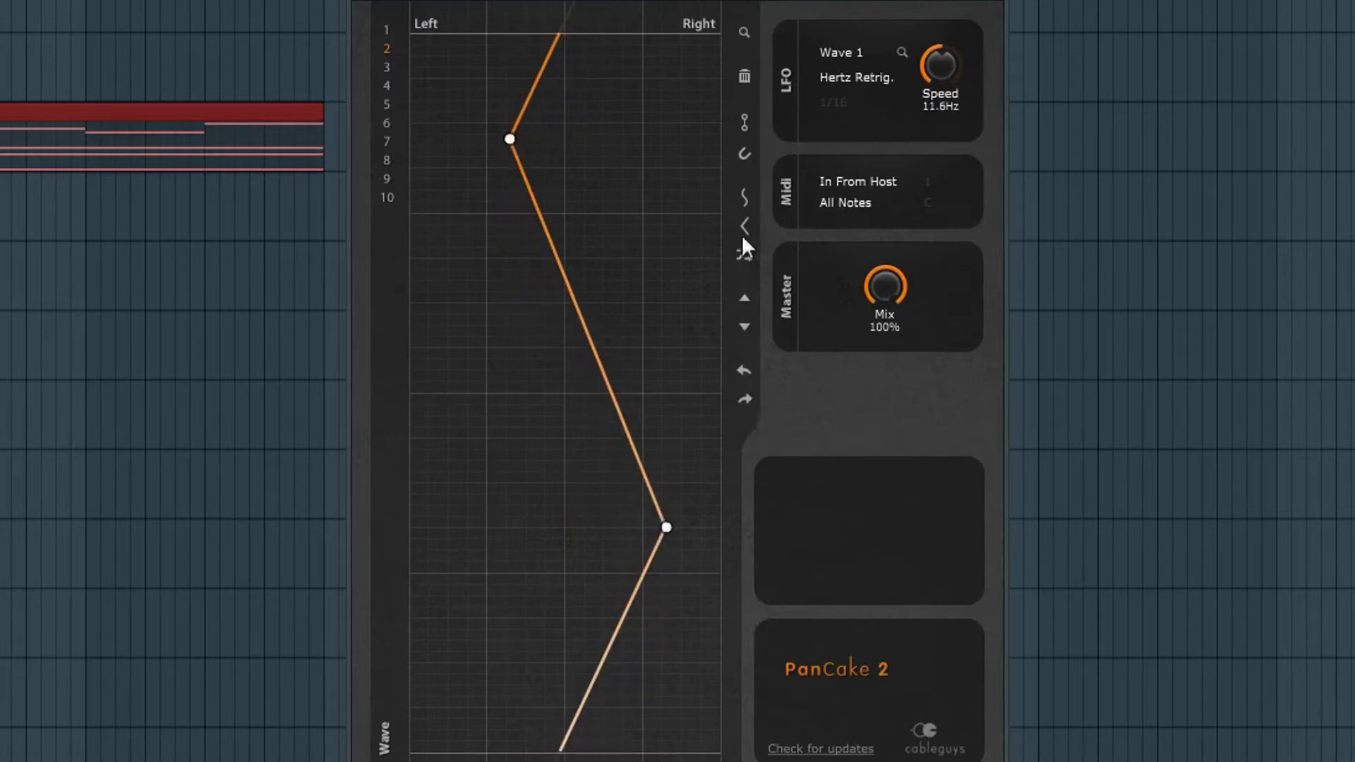
# Step: Activate steps drawing and draw a stepped left-right panning pattern down the full length of the wave
pyautogui.click(745, 123)
pyautogui.moveTo(552, 183)
pyautogui.mouseDown()
pyautogui.moveTo(506, 544)
pyautogui.moveTo(560, 276)
pyautogui.moveTo(358, 148)
pyautogui.moveTo(629, 127)
pyautogui.moveTo(578, 254)
pyautogui.moveTo(385, 257)
pyautogui.mouseUp()
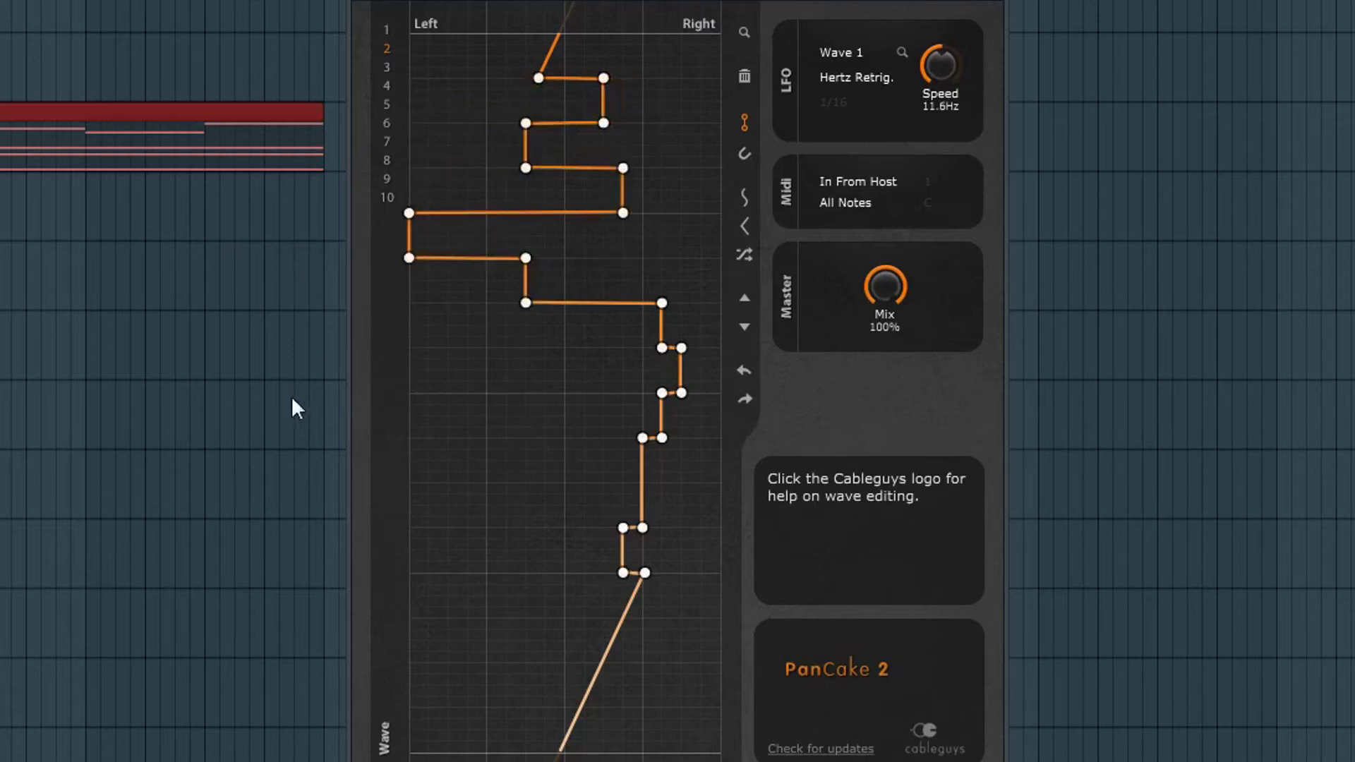
pyautogui.moveTo(292, 400)
pyautogui.mouseDown()
pyautogui.moveTo(464, 438)
pyautogui.moveTo(702, 374)
pyautogui.moveTo(372, 377)
pyautogui.moveTo(648, 332)
pyautogui.moveTo(490, 360)
pyautogui.moveTo(460, 340)
pyautogui.moveTo(675, 308)
pyautogui.moveTo(434, 141)
pyautogui.moveTo(634, 624)
pyautogui.moveTo(459, 506)
pyautogui.moveTo(662, 531)
pyautogui.moveTo(394, 727)
pyautogui.moveTo(595, 689)
pyautogui.moveTo(480, 496)
pyautogui.moveTo(592, 297)
pyautogui.mouseUp()
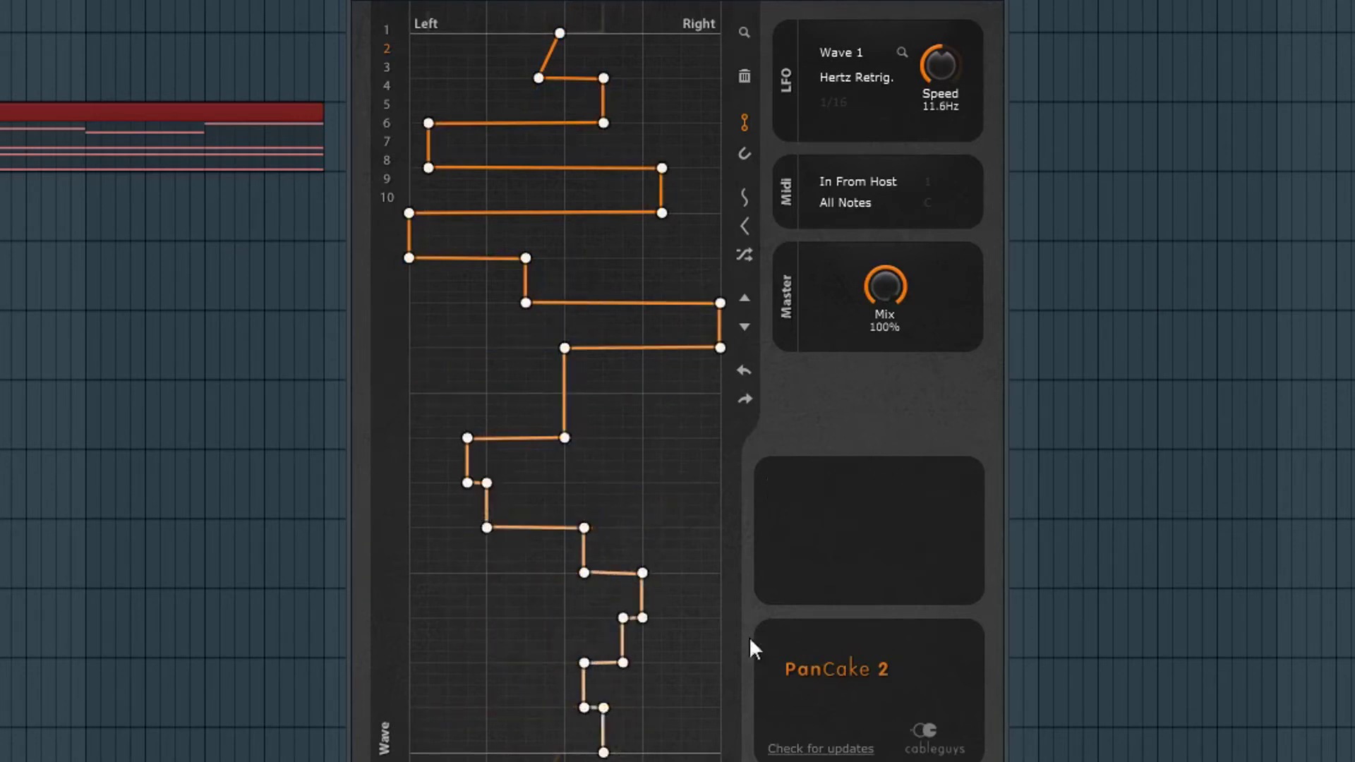
# Step: Return to wave slot 1 and load the Shrill preset
pyautogui.click(386, 31)
pyautogui.click(364, 1)
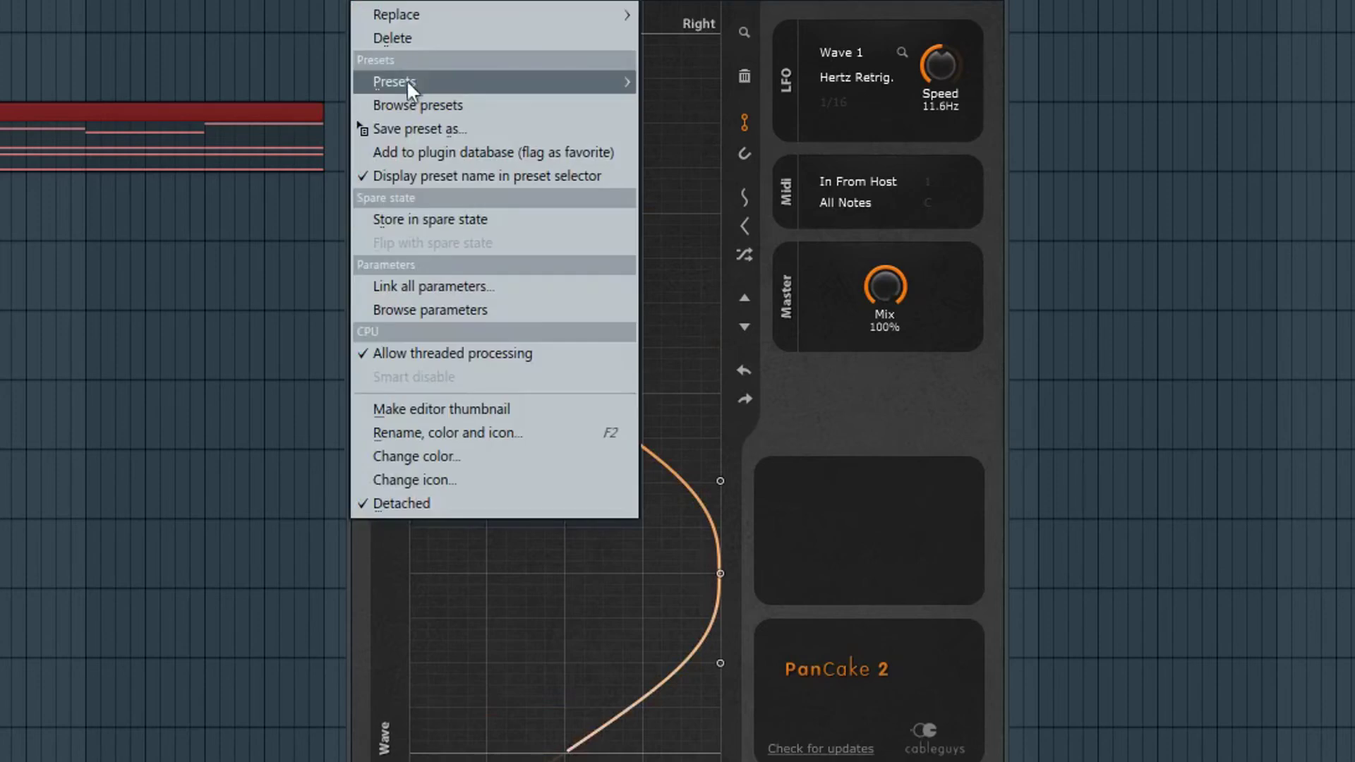
pyautogui.moveTo(413, 78)
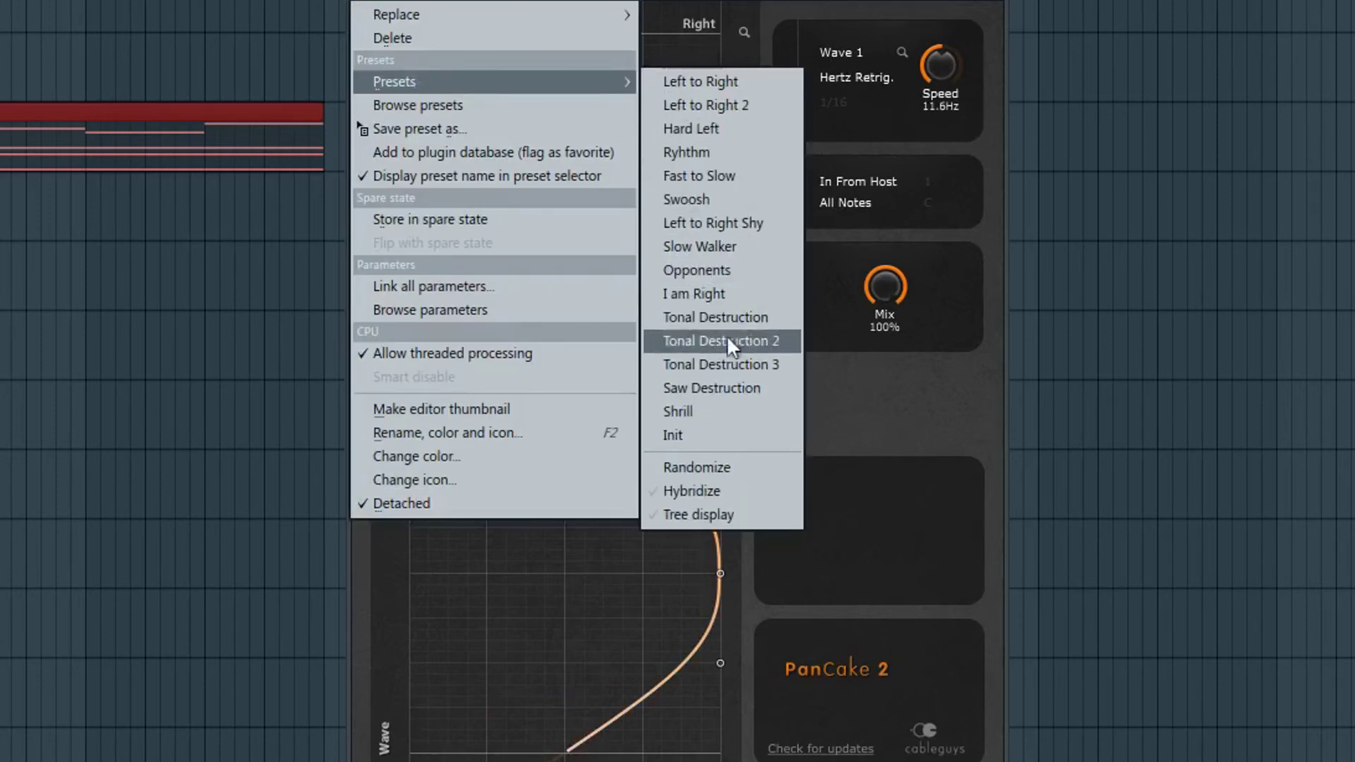
pyautogui.click(731, 417)
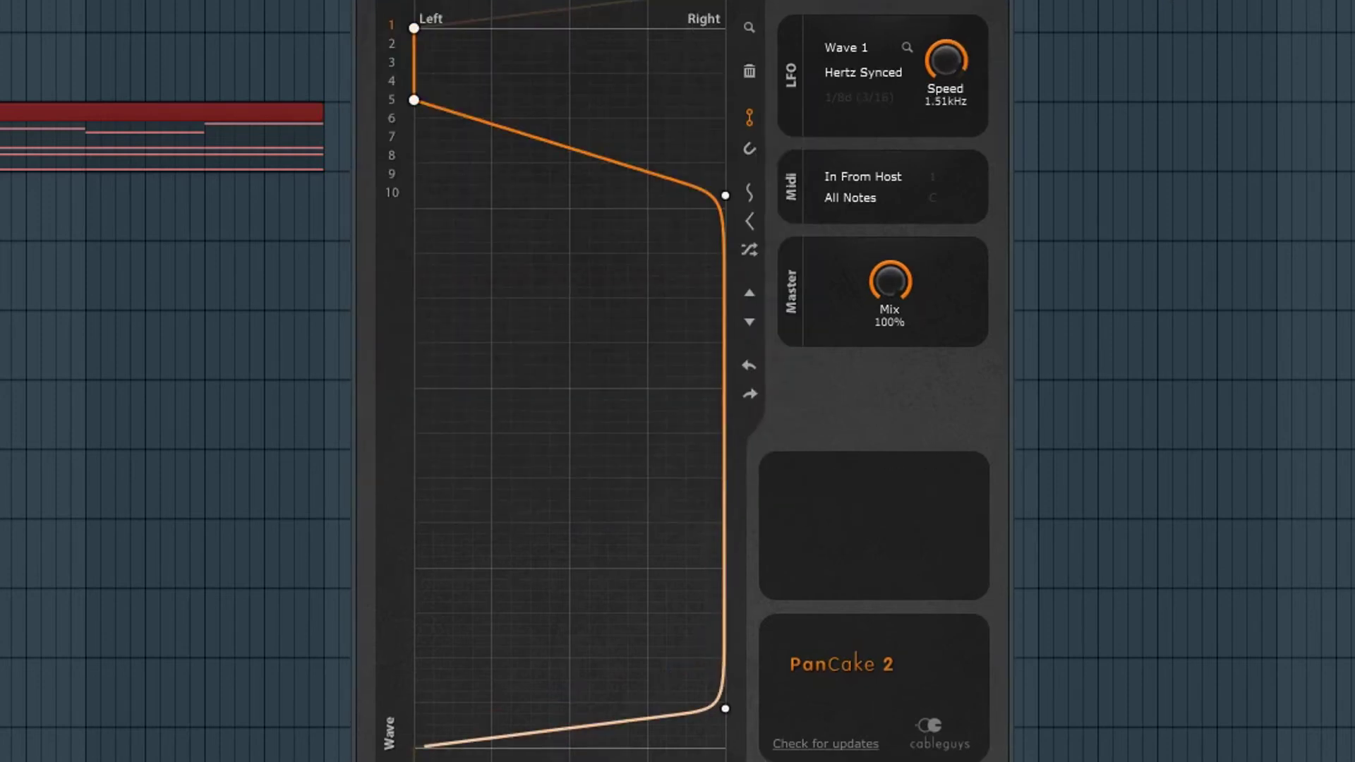